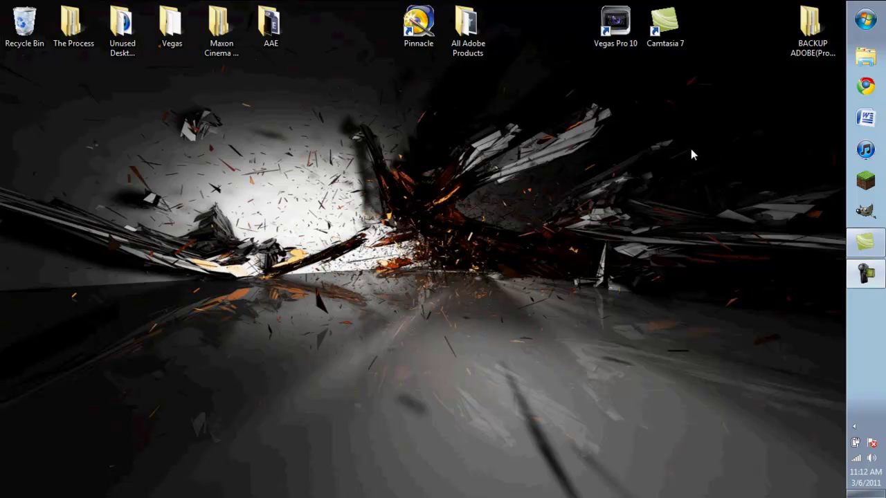
Step: Launch Chrome from the taskbar so it loads the signed-in YouTube home page
left_click(865, 85)
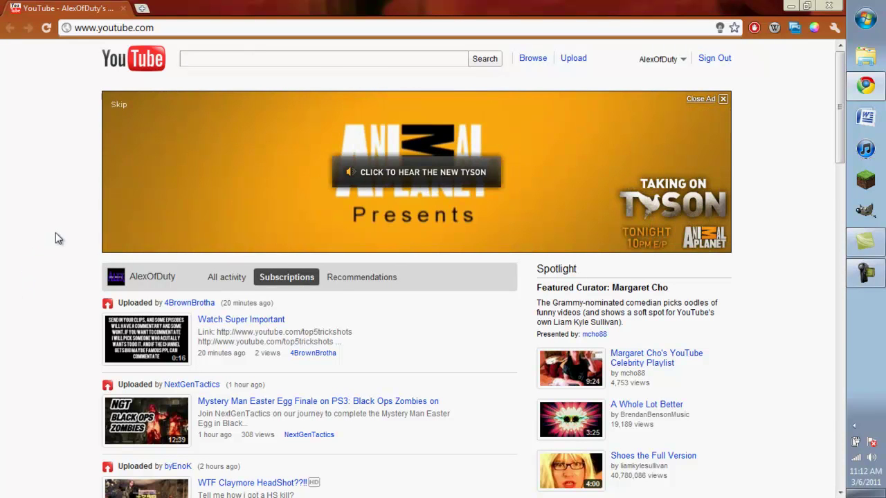
Step: Close the home page ad, play 'WTF Claymore HeadShot??!!', and dim the page with Turn Off the Lights
left_click(722, 99)
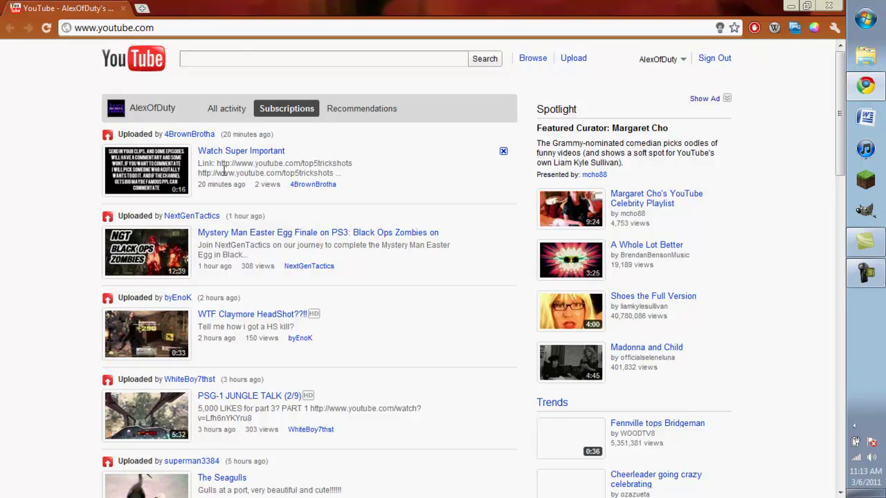
left_click(166, 313)
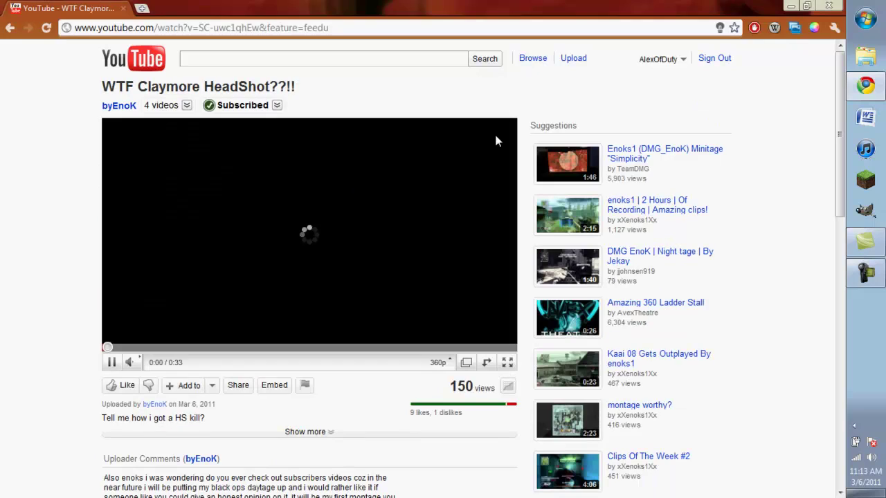
left_click(720, 29)
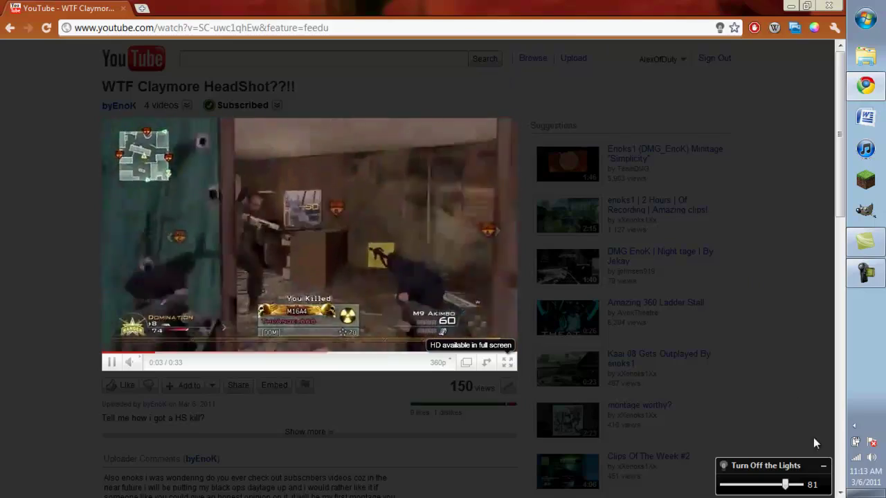
mouse_move(785, 484)
left_mouse_down()
mouse_move(802, 485)
mouse_move(775, 486)
mouse_move(785, 485)
left_mouse_up()
left_click(438, 104)
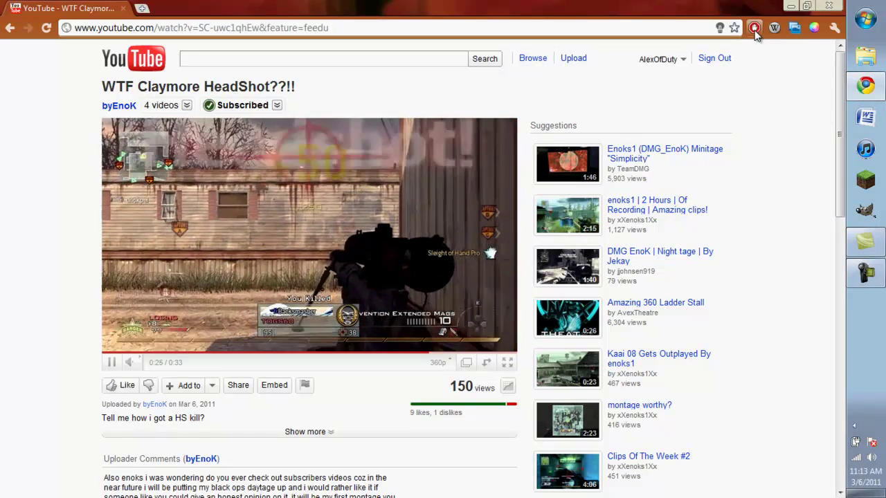
Step: Use AdBlock to create a filter EMBED[id="movie_player"] blocking YouTube's video player
left_click(754, 29)
left_click(354, 158)
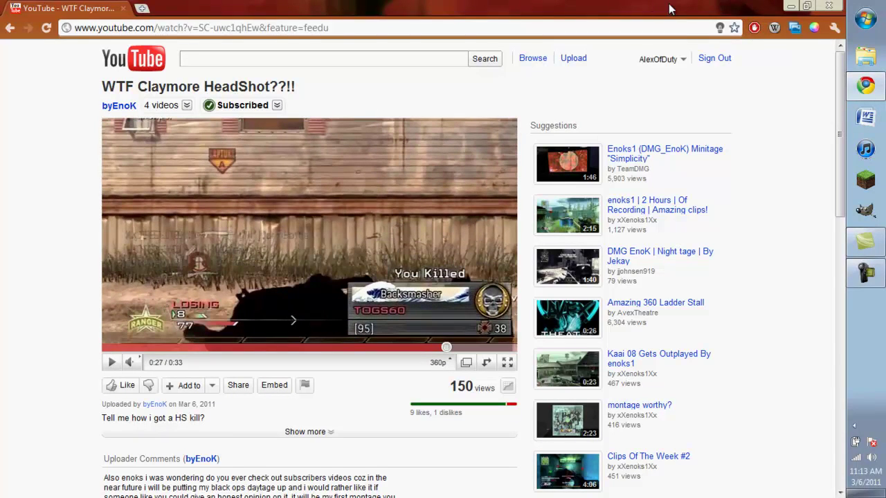
left_click(760, 30)
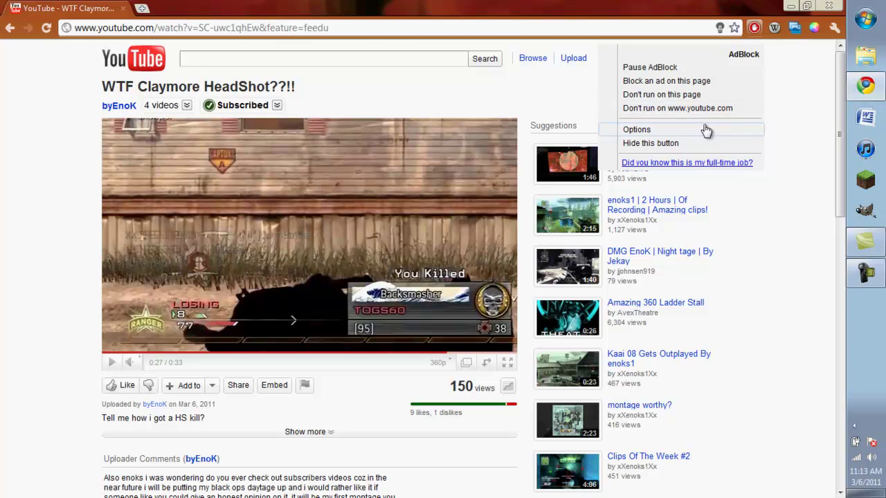
left_click(691, 81)
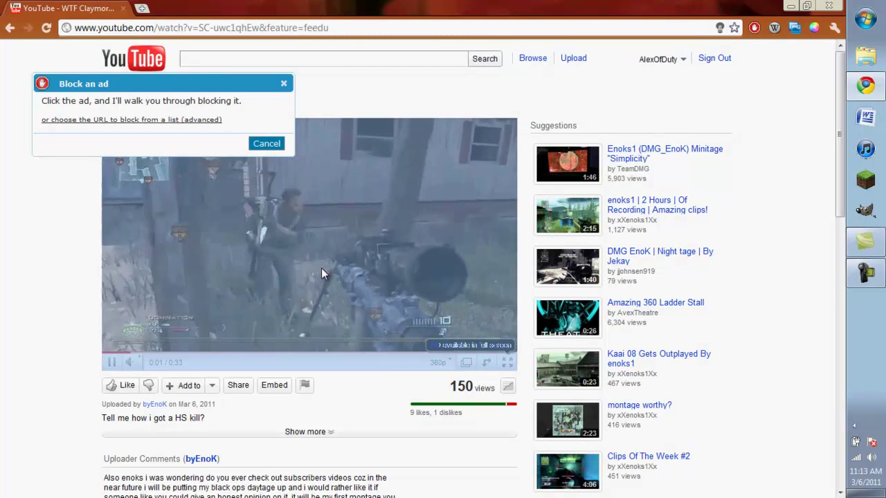
left_click(298, 164)
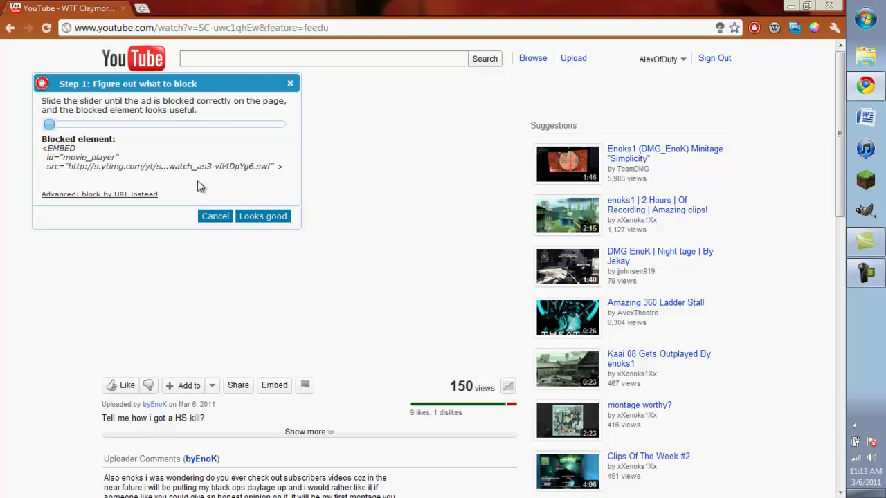
left_click(243, 215)
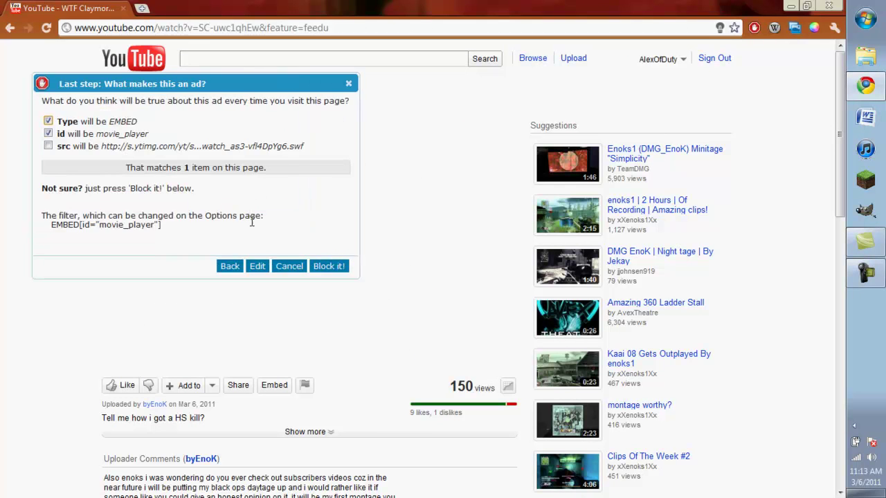
left_click(328, 268)
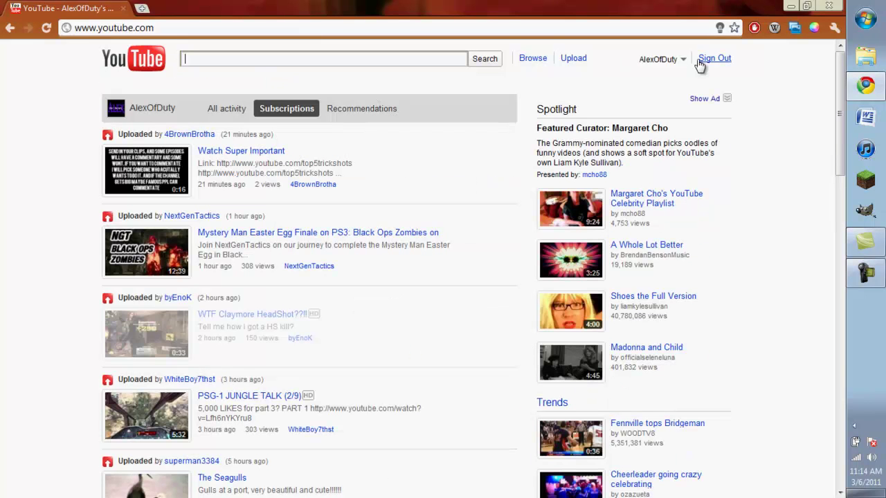
Step: Back on the YouTube home page, open the AdBlock button menu and dismiss it
left_click(754, 27)
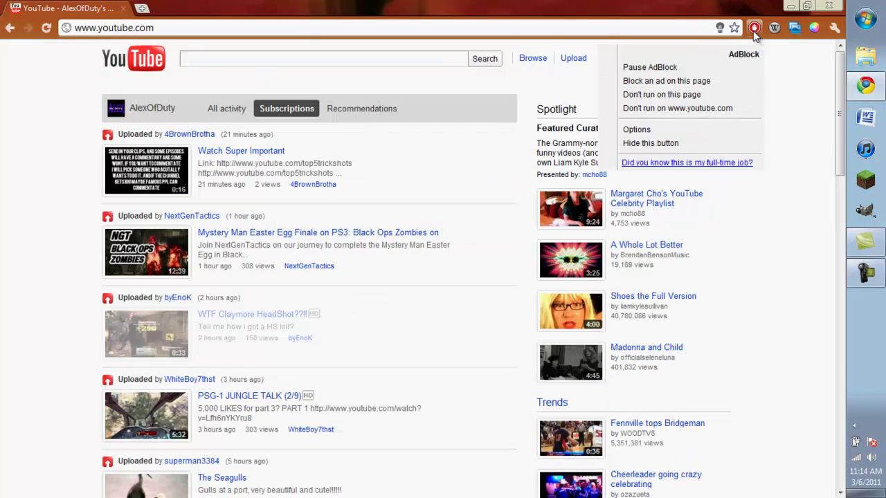
left_click(792, 72)
left_click(754, 27)
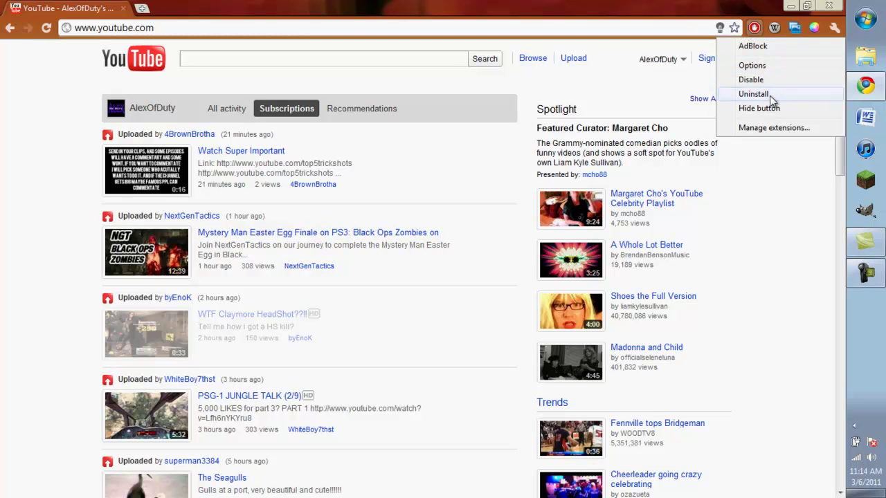
left_click(792, 218)
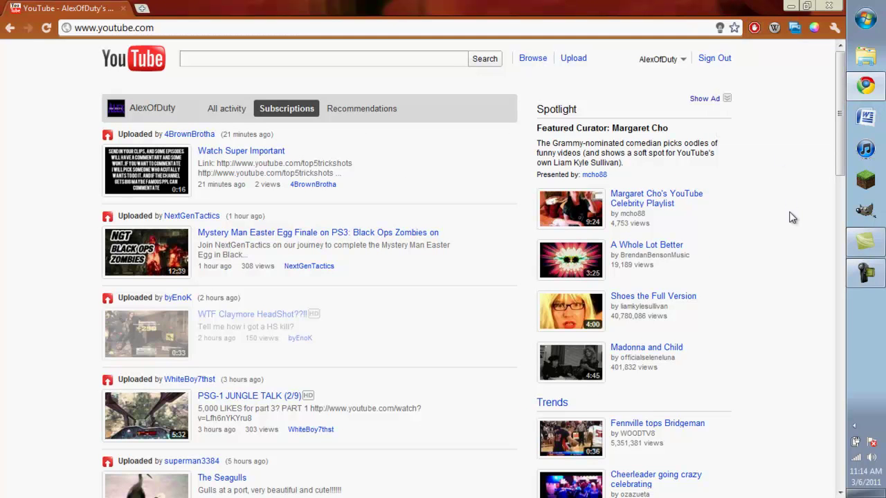
left_click(773, 27)
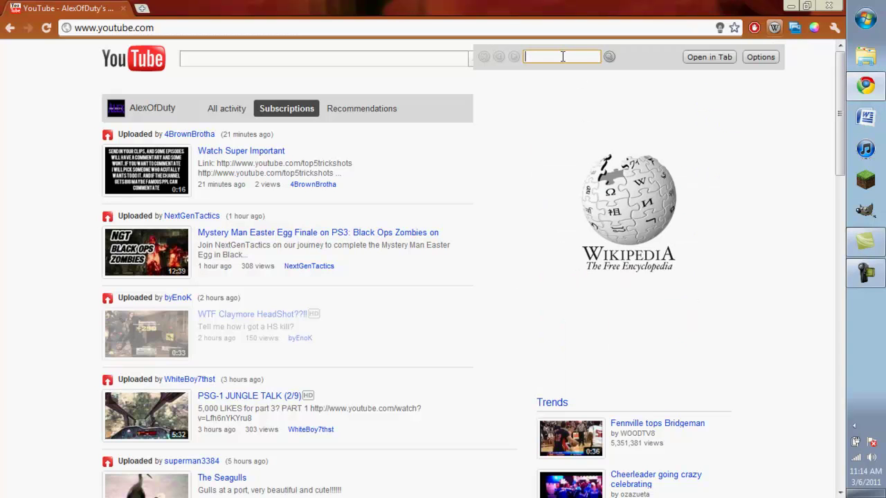
type("poop")
key("Return")
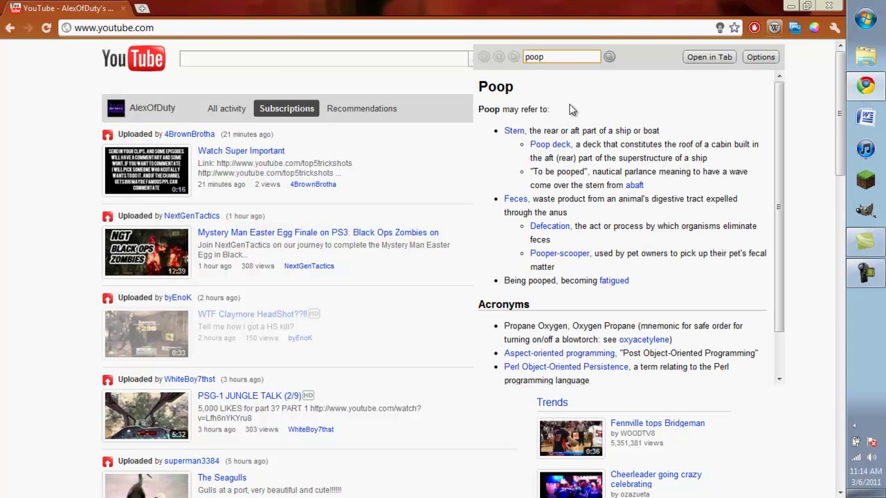
scroll(567, 148, "down", 2)
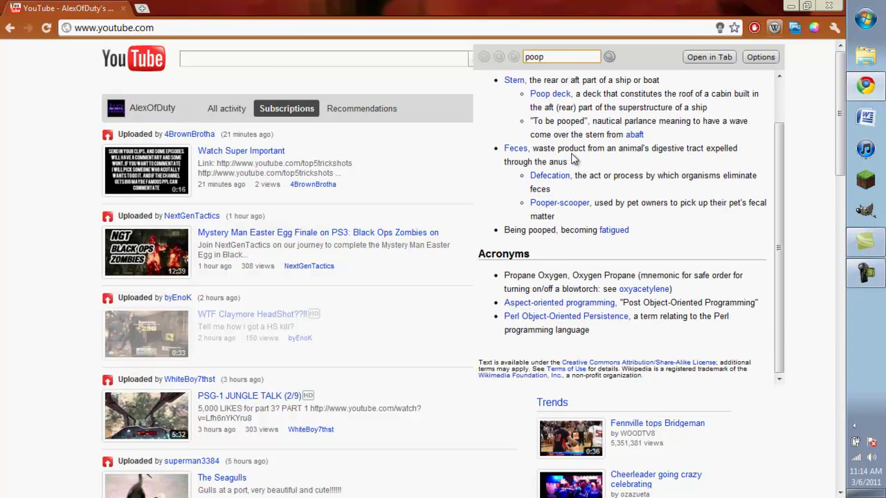
scroll(566, 154, "up", 2)
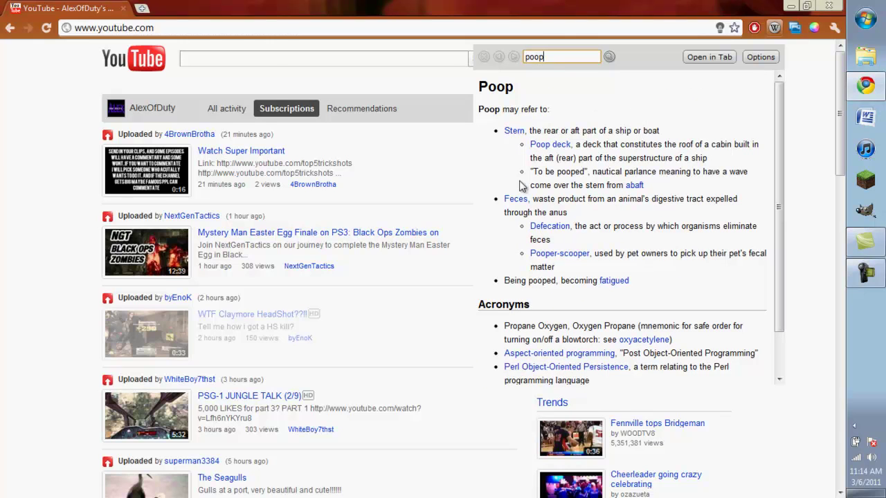
left_click(516, 130)
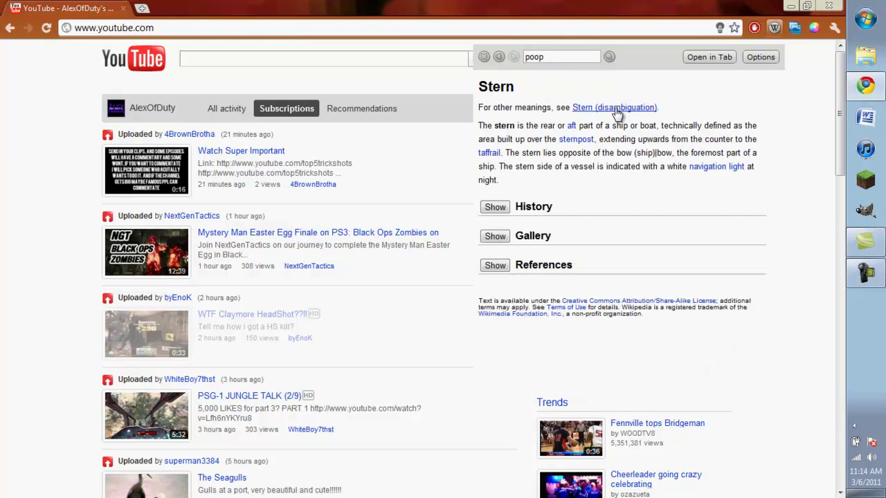
left_click(494, 207)
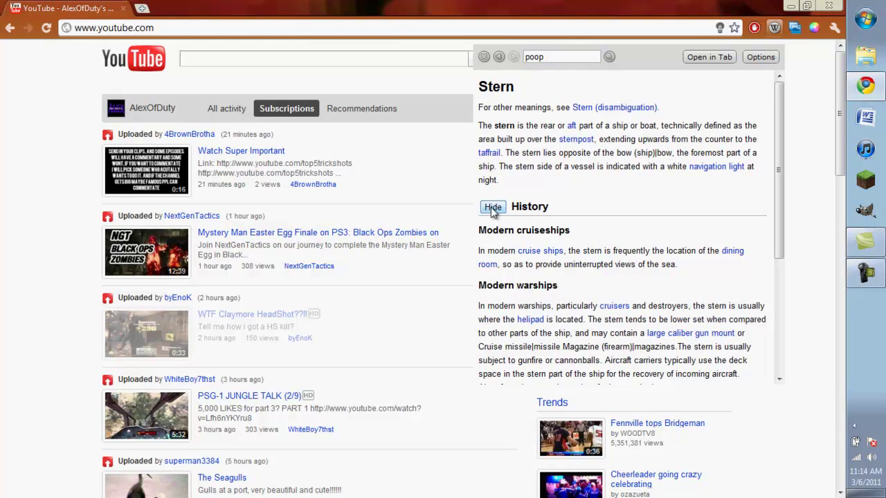
left_click(493, 207)
Step: Dismiss the Wikipedia popup and capture the whole YouTube page as a screenshot
left_click(794, 67)
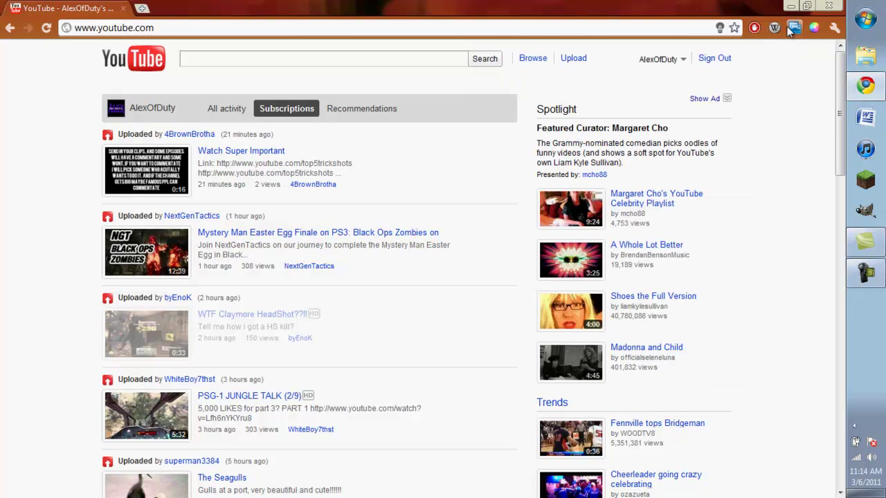
left_click(793, 27)
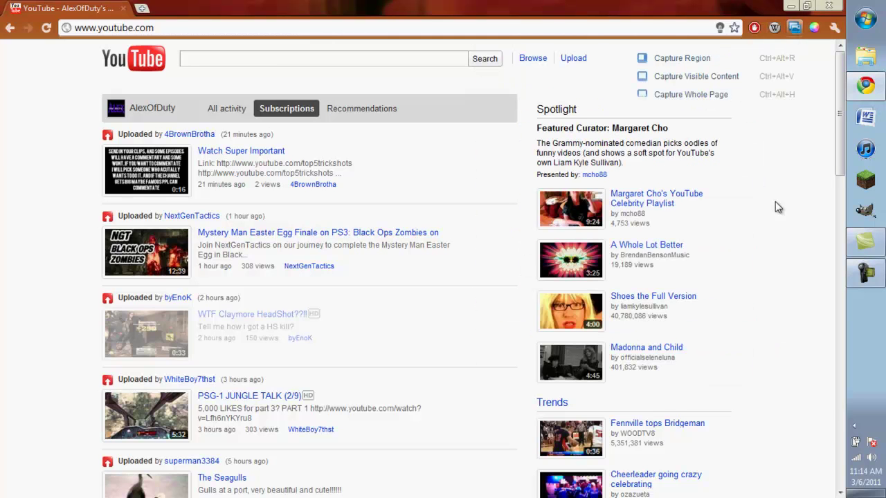
left_click(793, 27)
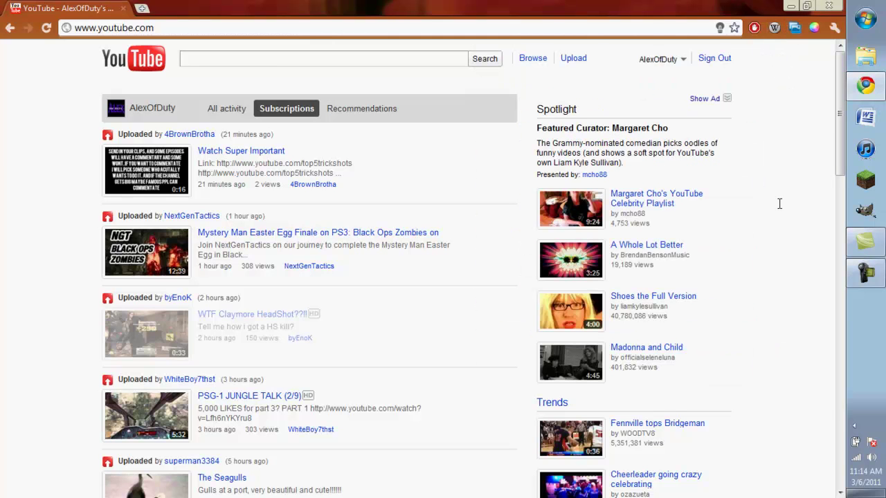
left_click(799, 29)
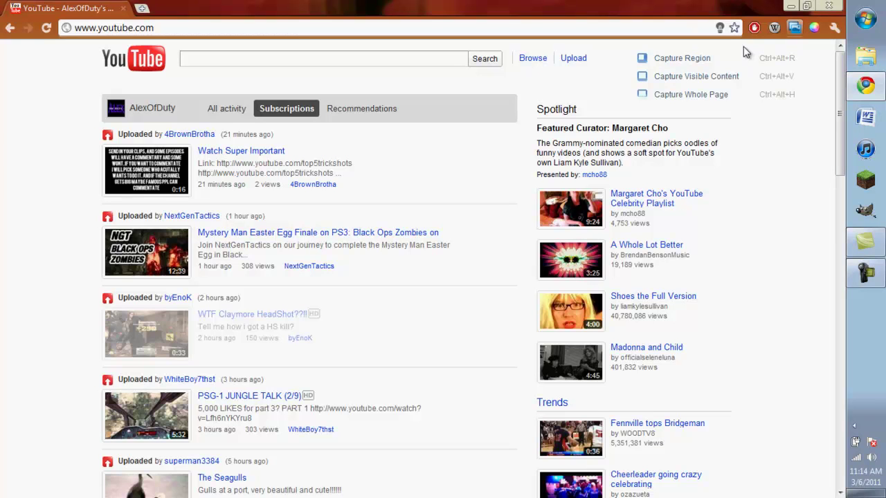
left_click(756, 99)
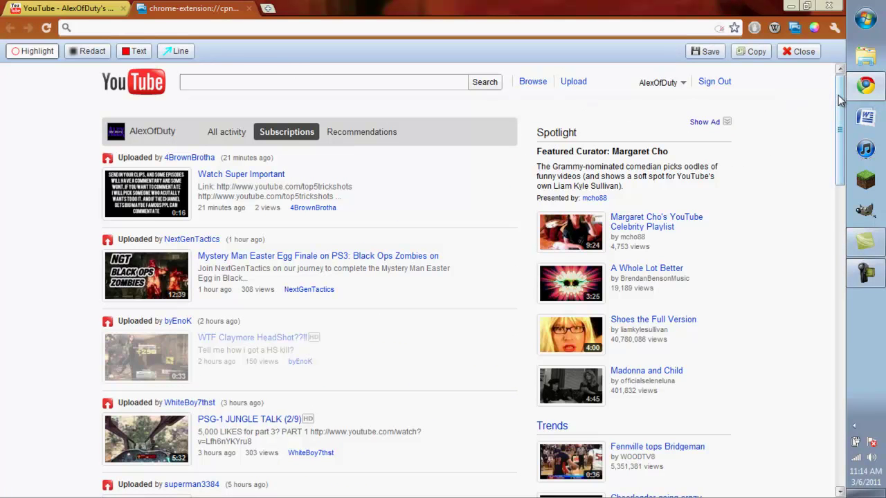
left_click_drag(841, 96, 809, 80)
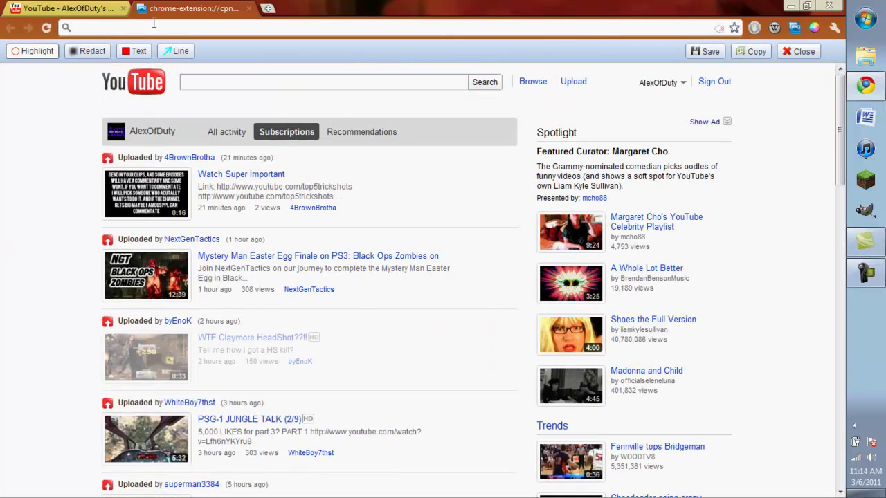
Step: Draw a black line across the first video entry, keeping text size at Huge
left_click(177, 51)
left_click(166, 71)
left_click_drag(362, 202, 173, 212)
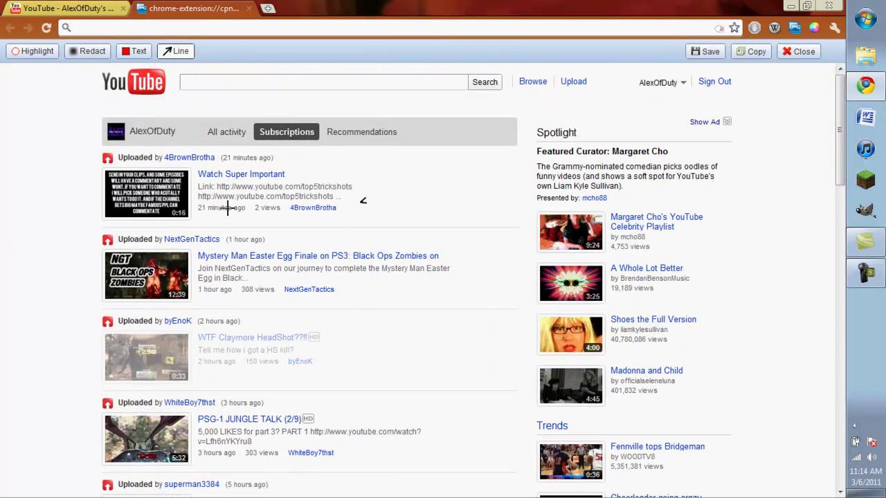
left_click(131, 51)
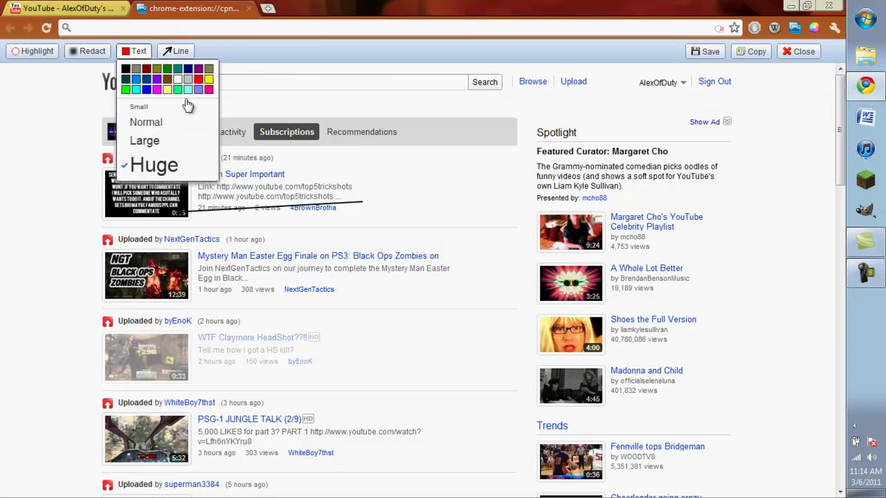
left_click(154, 165)
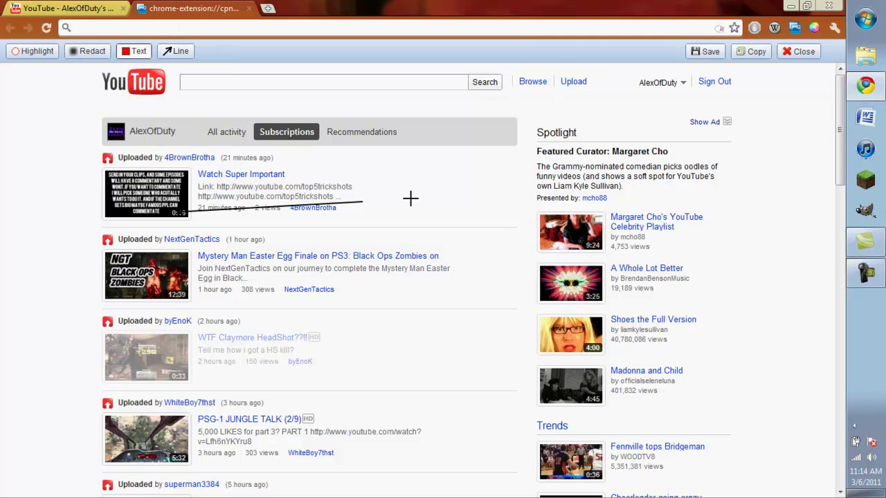
Step: Blur the first video thumbnail and the Spotlight thumbnails and titles
left_click(86, 52)
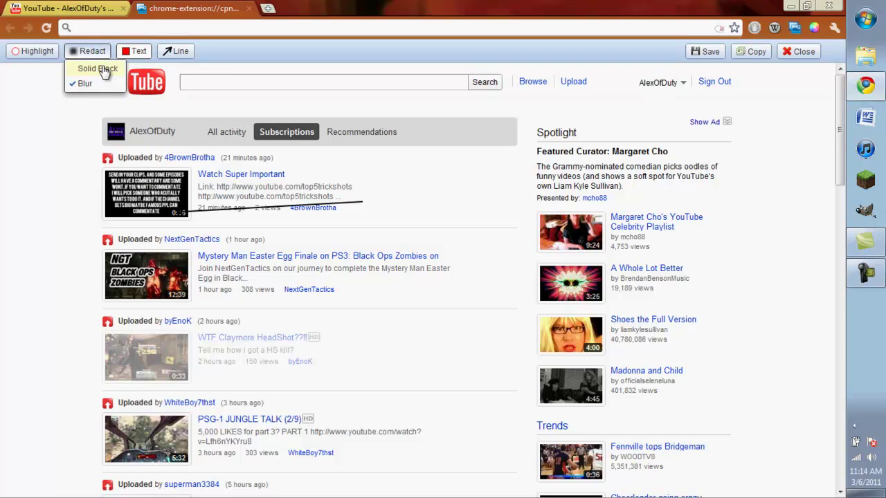
left_click(97, 69)
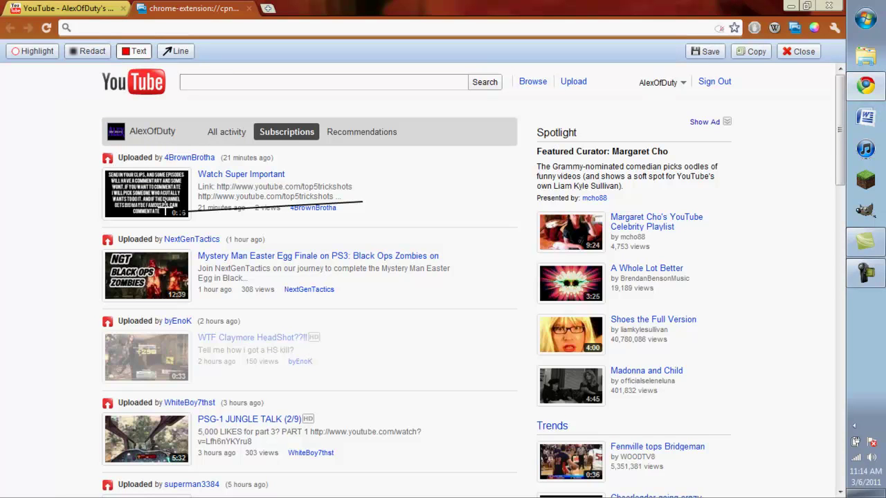
left_click(77, 52)
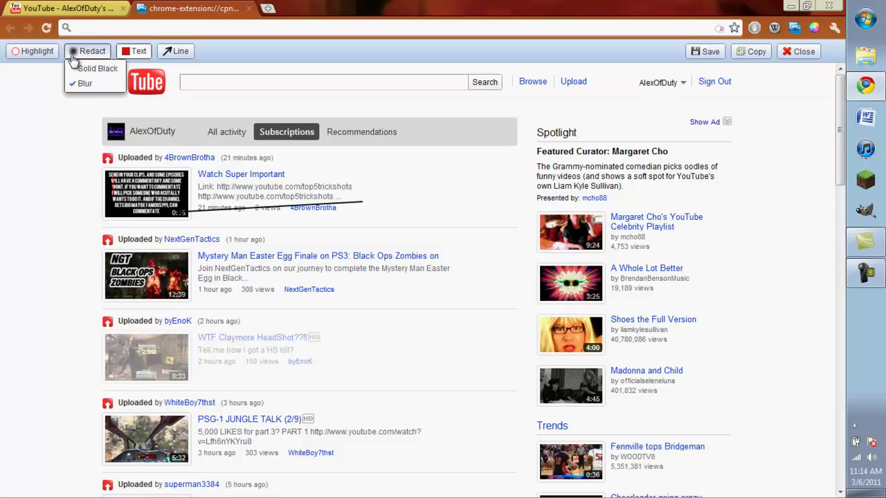
left_click(86, 84)
left_click_drag(105, 172, 181, 221)
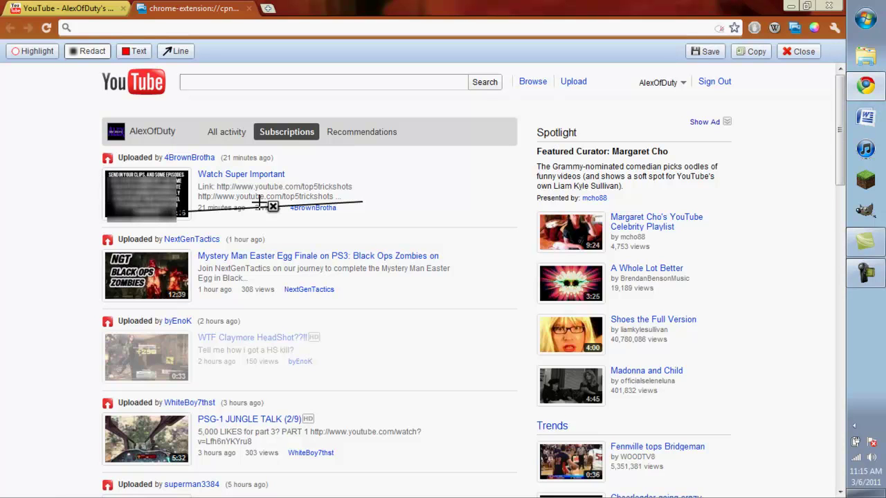
left_click_drag(534, 191, 637, 493)
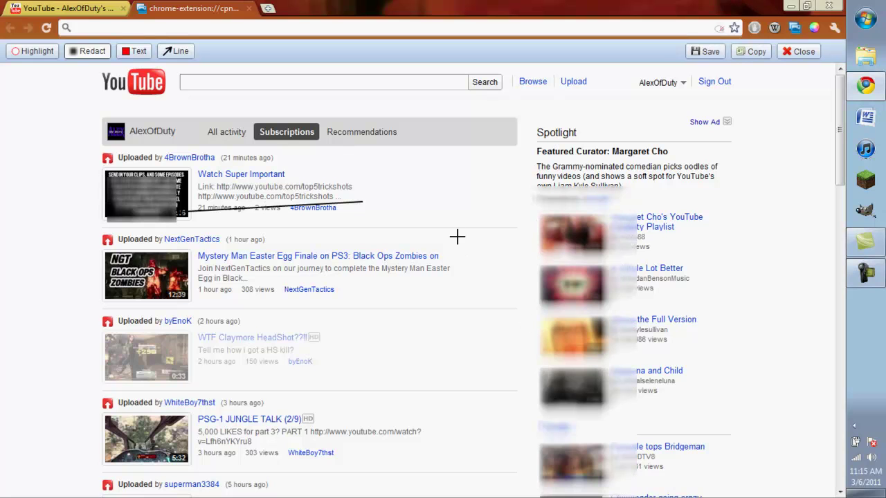
Step: Circle the NextGenTactics thumbnail in yellow, then close the annotated screenshot
left_click(38, 52)
left_click(52, 84)
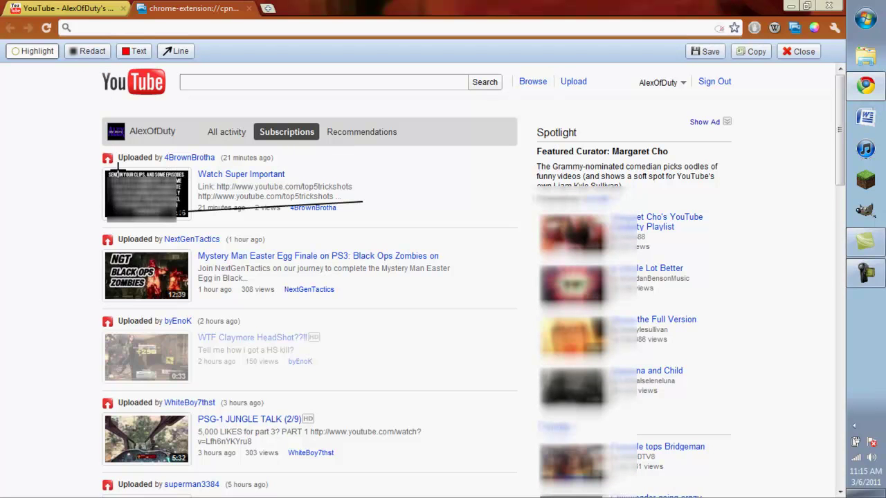
left_click_drag(97, 233, 240, 335)
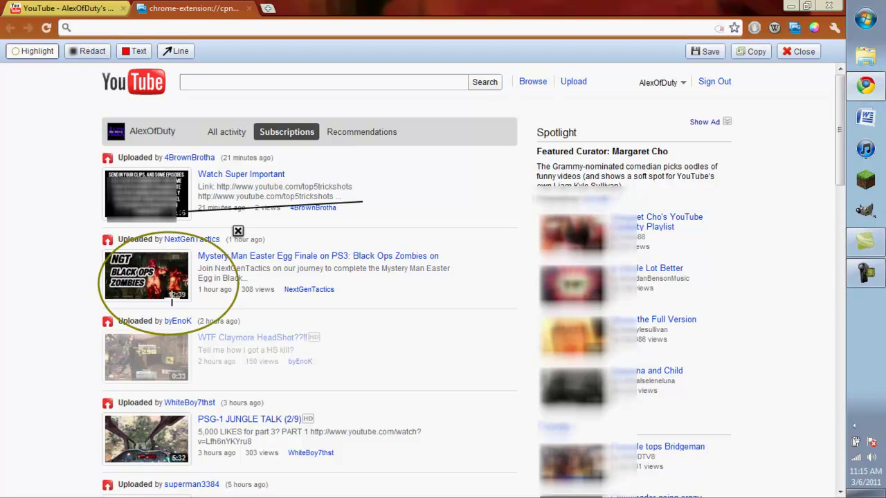
left_click(815, 52)
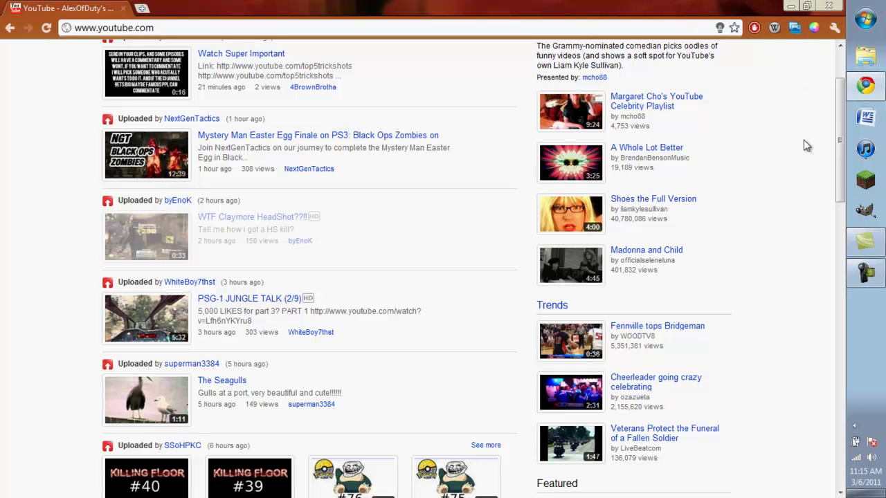
scroll(806, 145, "up", 3)
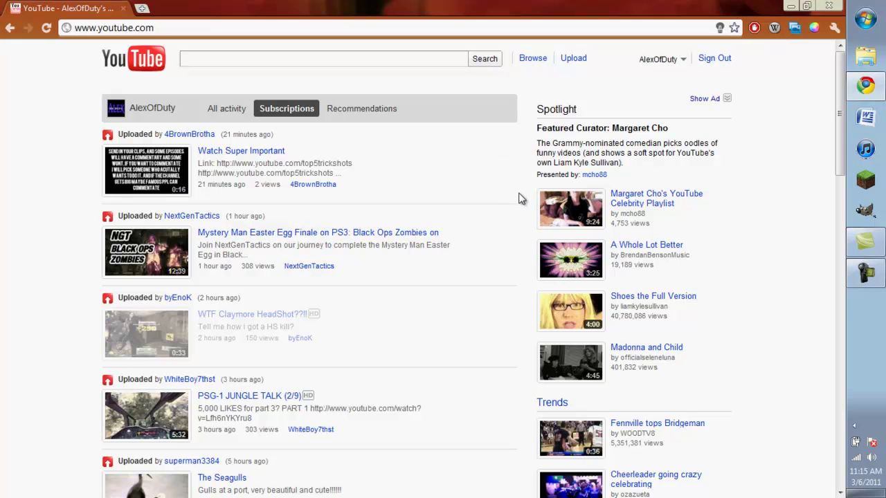
Step: Open the Extensions page via the wrench menu's Tools submenu
left_click(833, 28)
mouse_move(722, 171)
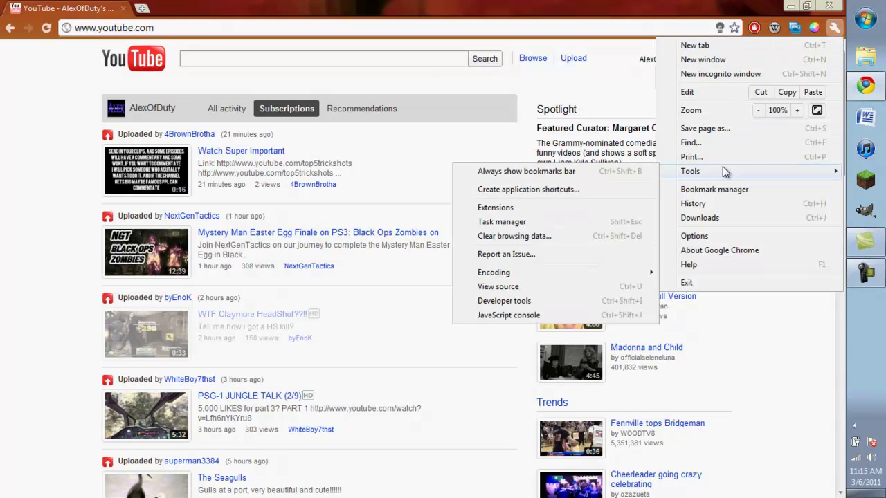
left_click(595, 205)
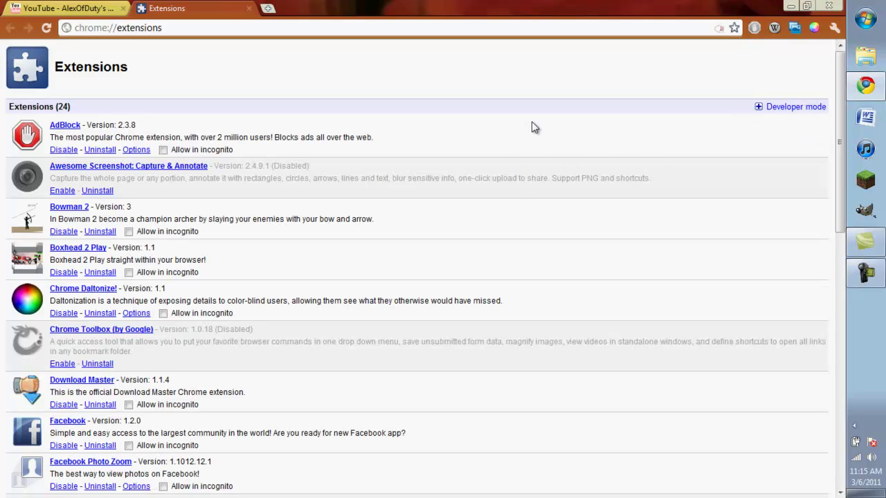
left_click(865, 271)
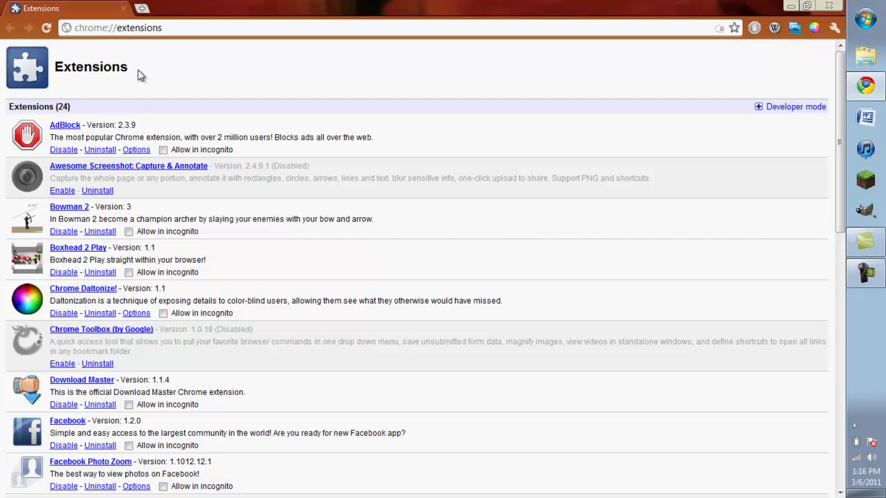
Step: Scroll through the 24 installed extensions and back up to AdBlock 2.3.9
left_click_drag(138, 69, 36, 60)
left_click(408, 239)
scroll(402, 232, "down", 3)
scroll(403, 232, "down", 8)
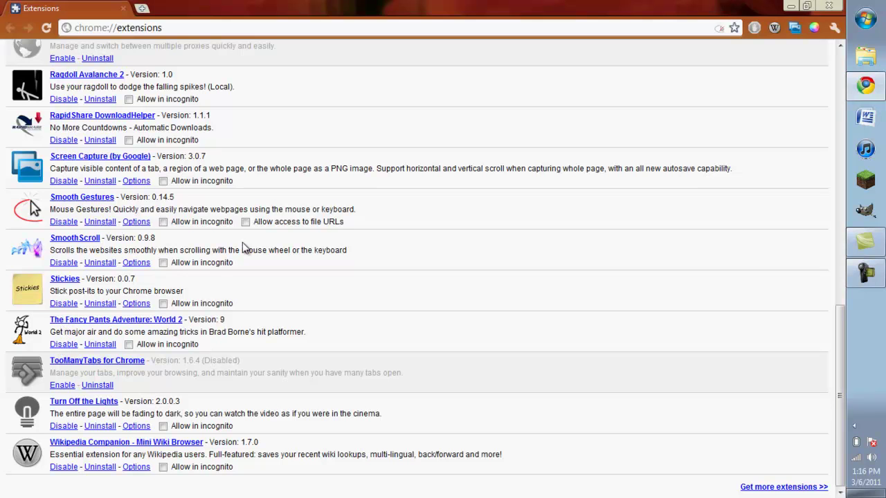
scroll(243, 247, "up", 3)
scroll(244, 247, "up", 3)
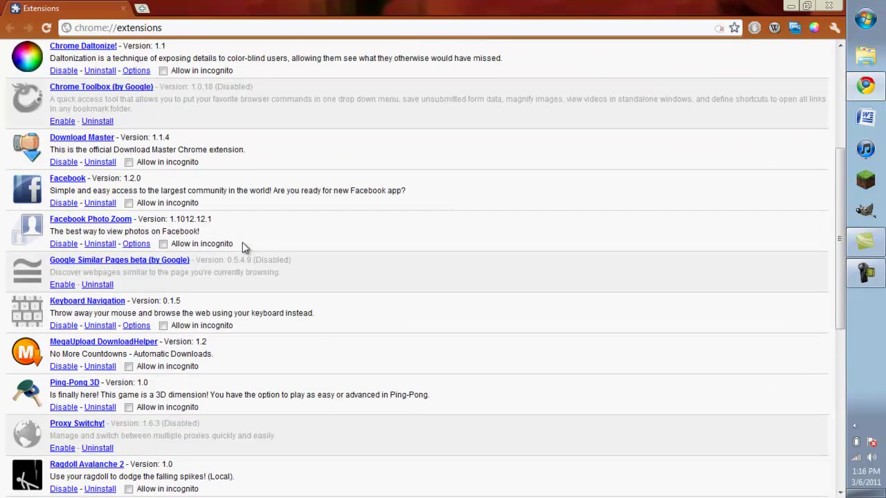
scroll(243, 248, "down", 1)
scroll(243, 248, "up", 1)
scroll(242, 247, "up", 1)
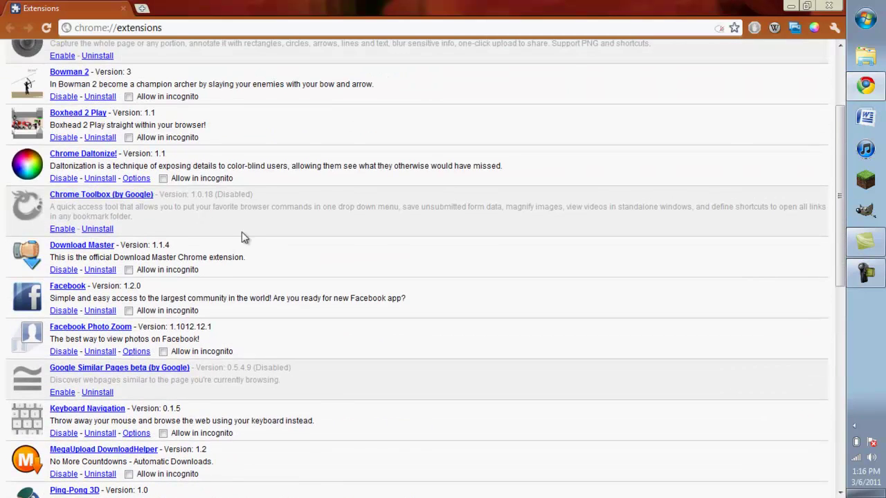
scroll(233, 202, "up", 2)
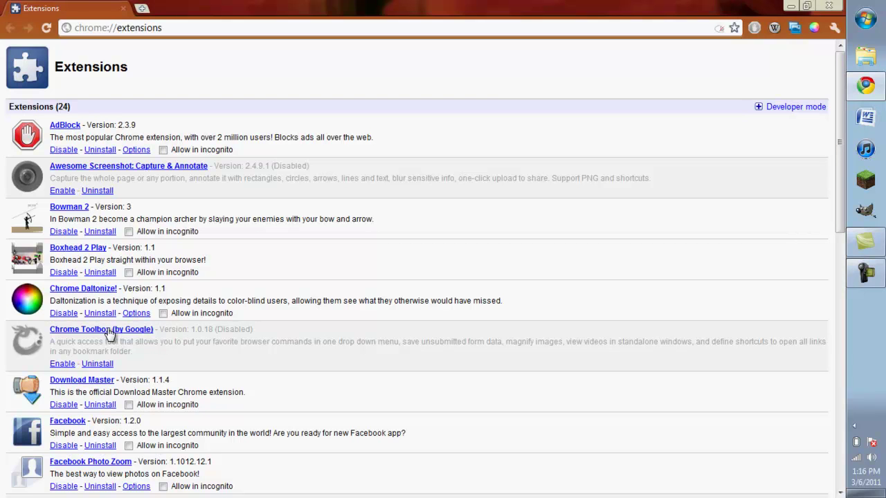
left_click(69, 360)
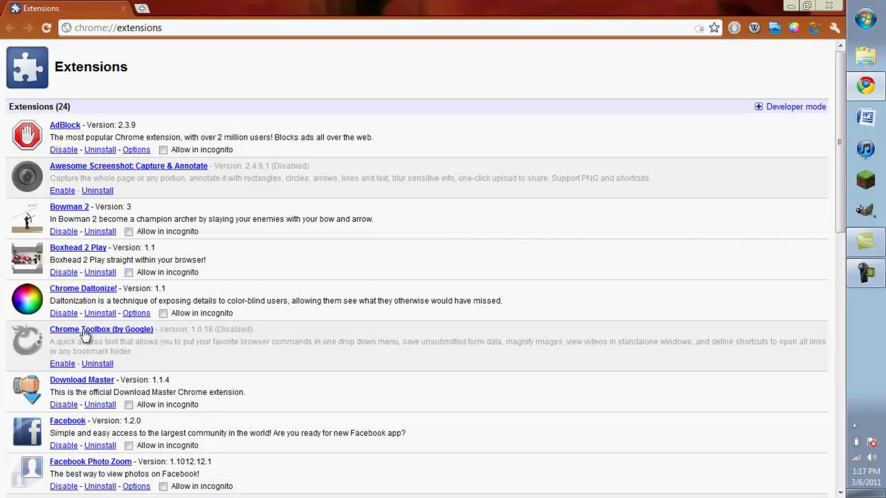
left_click(813, 29)
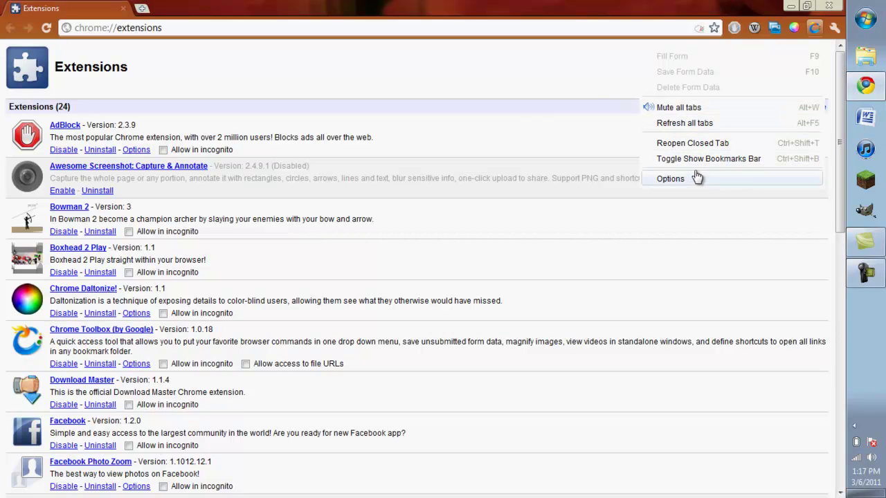
left_click(429, 220)
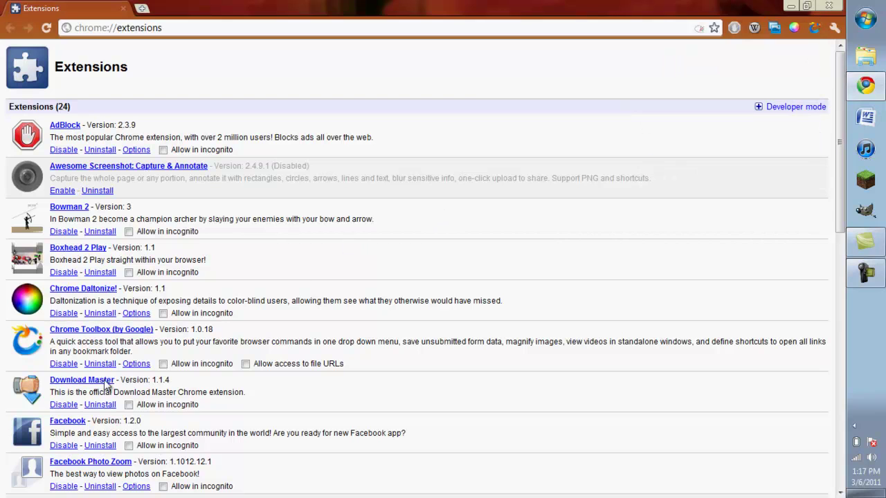
left_click(71, 365)
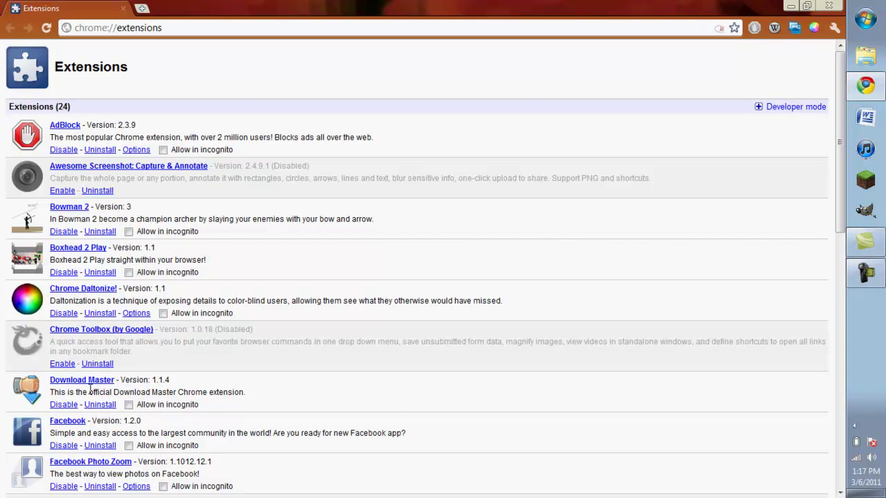
scroll(185, 379, "down", 3)
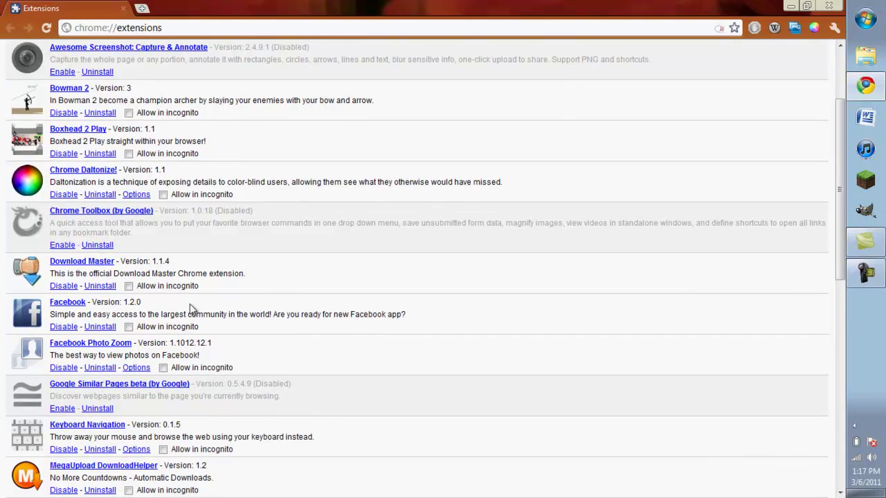
scroll(189, 304, "down", 3)
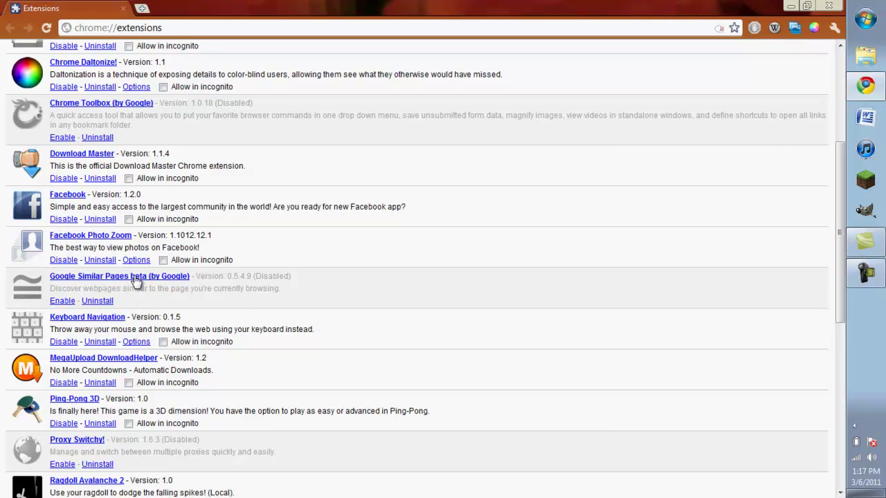
Step: Enable Google Similar Pages and load youtube.com in a new tab
left_click(62, 302)
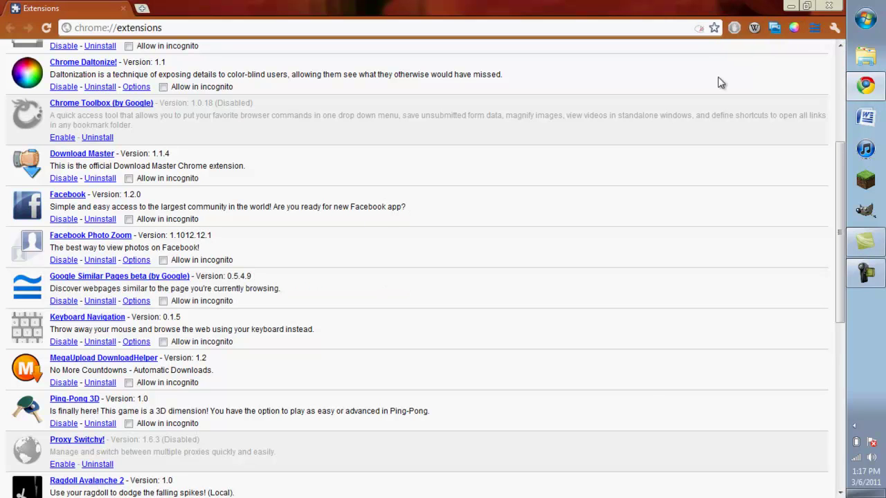
key("ctrl+t")
type("youtube.com")
key("Return")
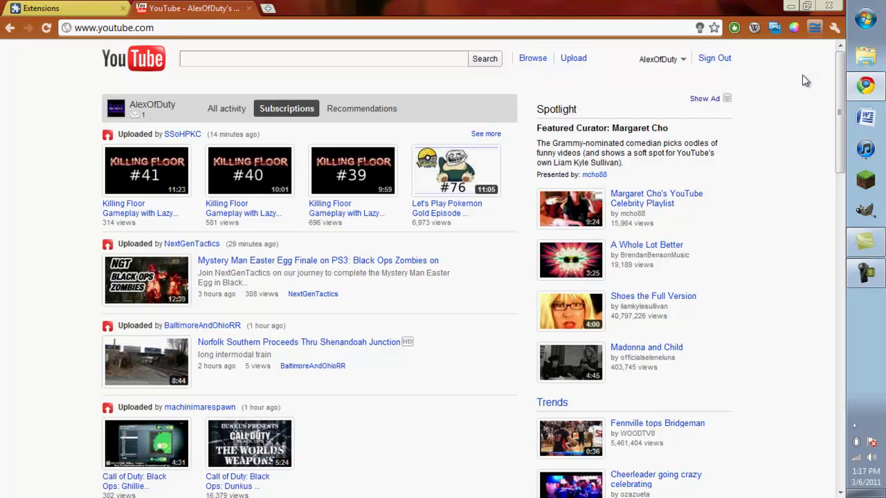
Step: Show pages similar to YouTube with the Similar Pages toolbar icon
scroll(805, 80, "down", 2)
scroll(805, 80, "up", 2)
left_click(814, 28)
Step: Return to the Extensions tab, then load youtube.com in another new tab
key("ctrl+shift+Tab")
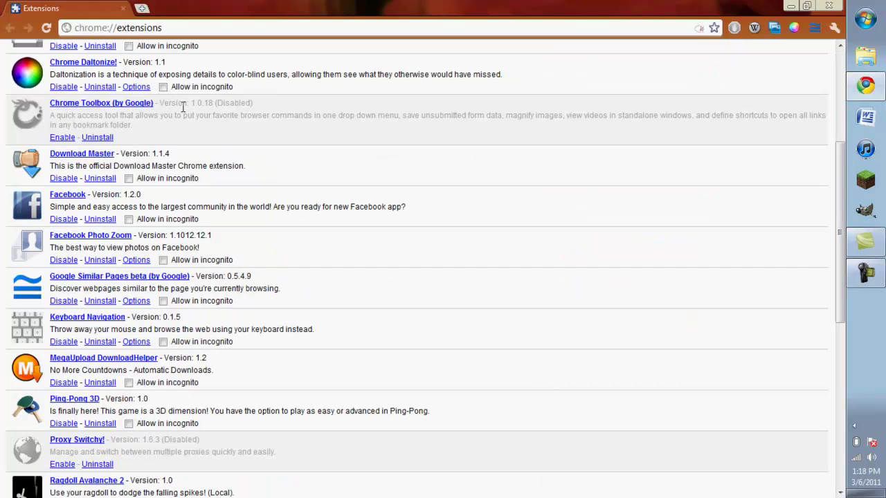
scroll(182, 107, "down", 2)
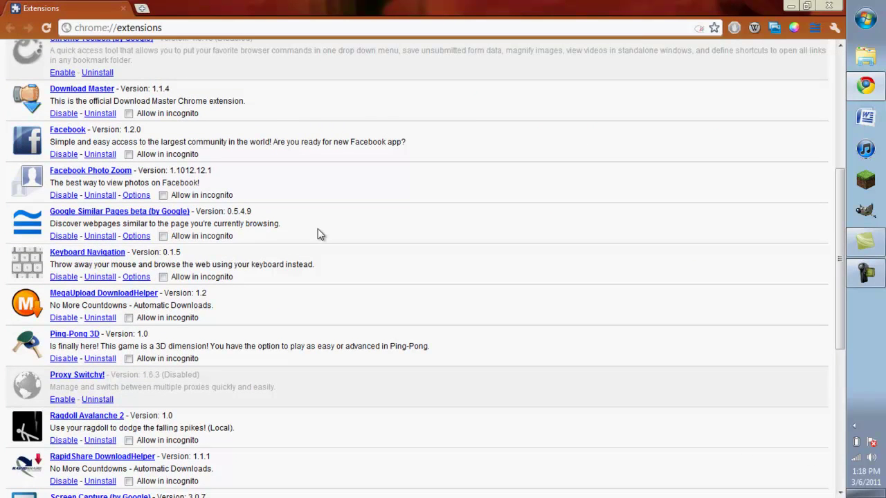
key("ctrl+t")
type("youtube.com")
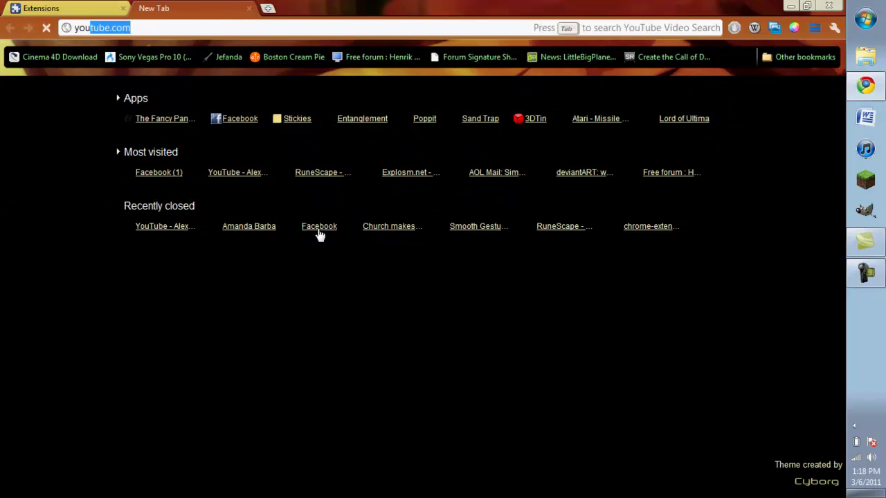
key("Return")
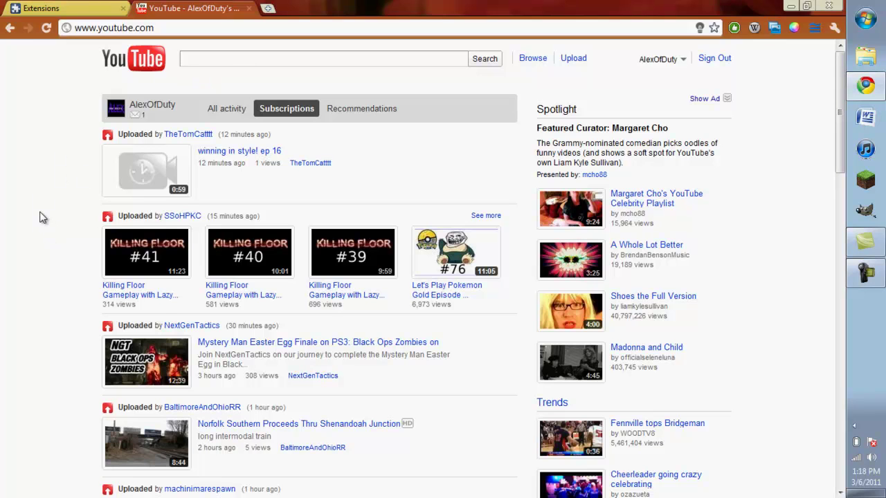
Step: Sign out of YouTube through the F link hints, then sign back in
key("f")
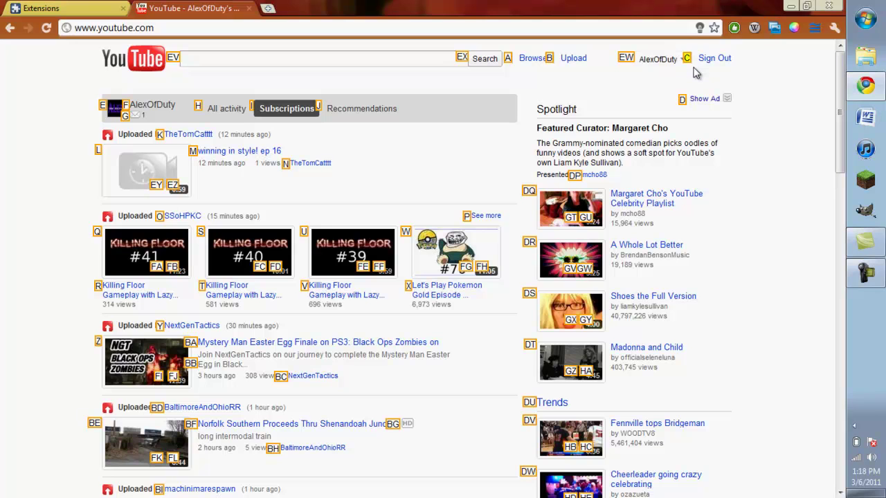
key("c")
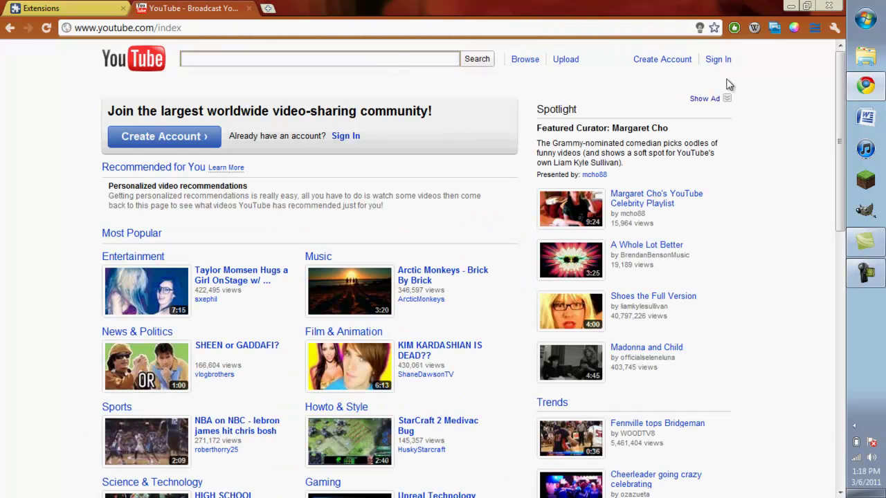
left_click(718, 60)
key("Tab")
left_click(579, 256)
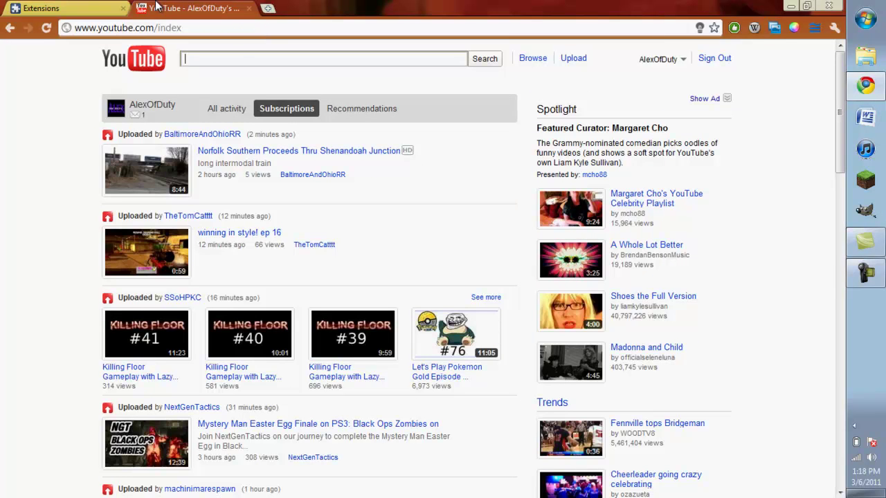
Step: Return to the Extensions tab and wheel the list up and down to show SmoothScroll
left_click(69, 8)
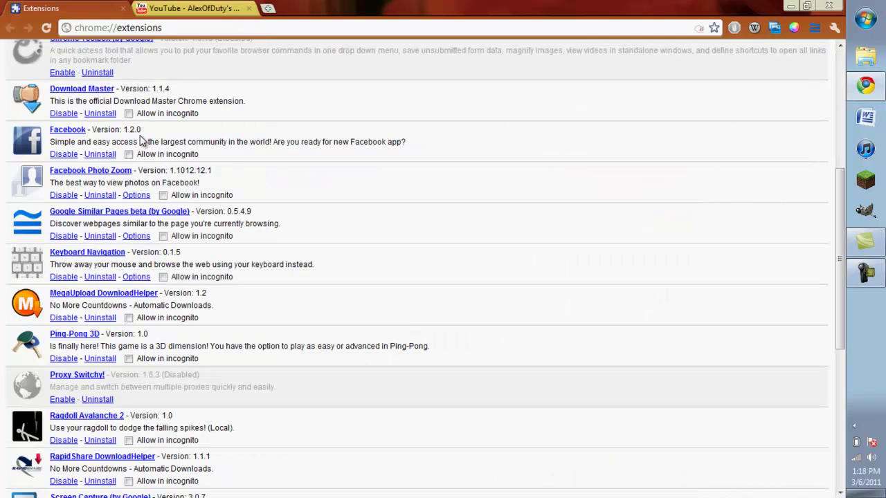
scroll(182, 202, "down", 1)
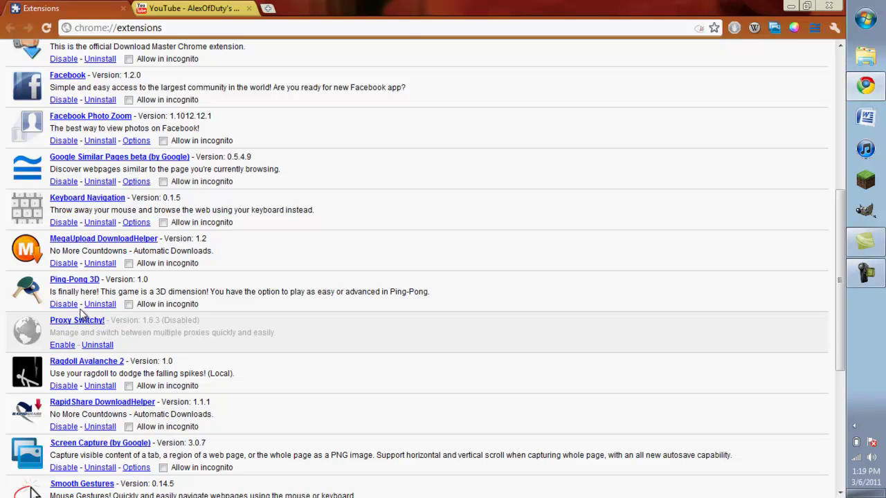
scroll(146, 306, "down", 3)
scroll(147, 308, "down", 2)
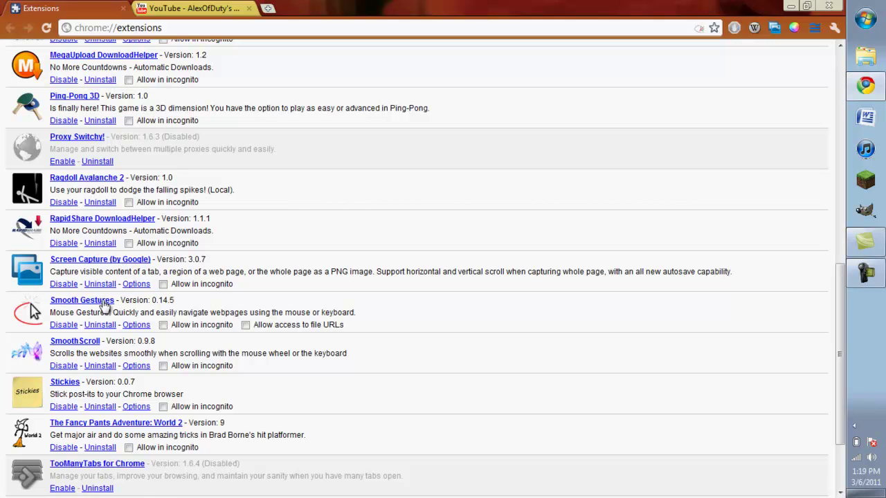
scroll(103, 300, "down", 2)
scroll(103, 300, "down", 2)
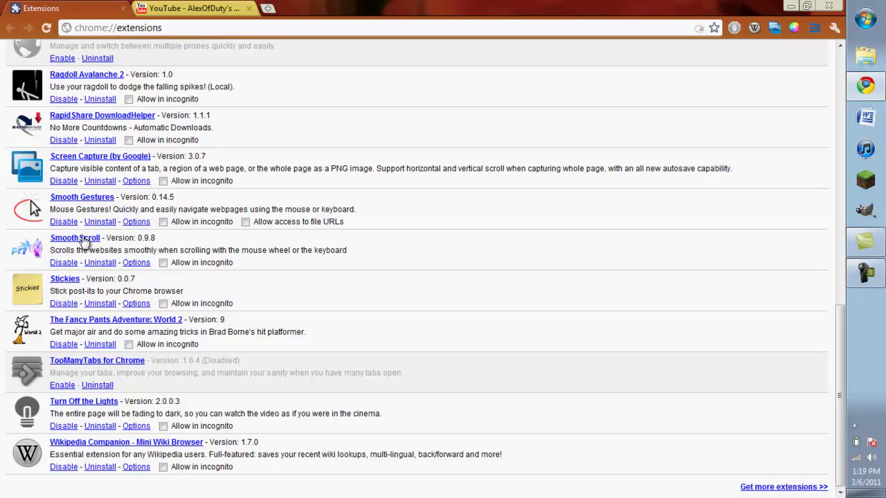
scroll(83, 242, "up", 3)
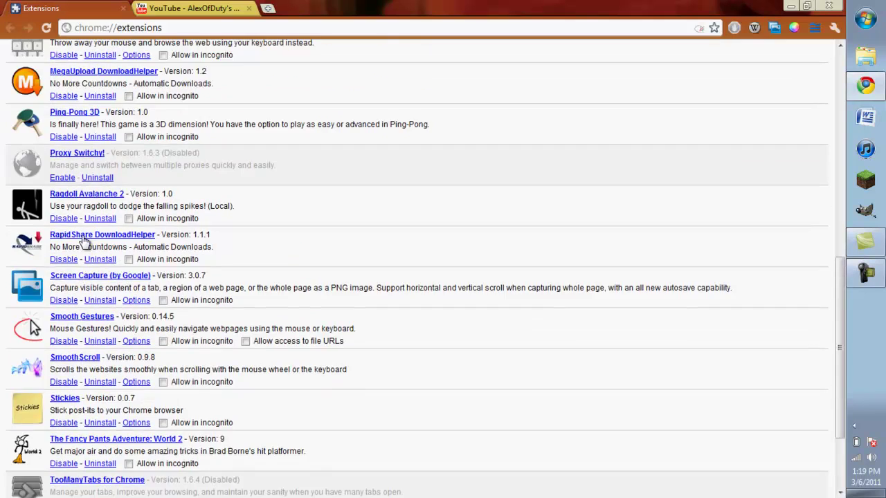
scroll(83, 242, "down", 2)
scroll(83, 240, "up", 2)
scroll(83, 240, "up", 5)
scroll(83, 237, "down", 8)
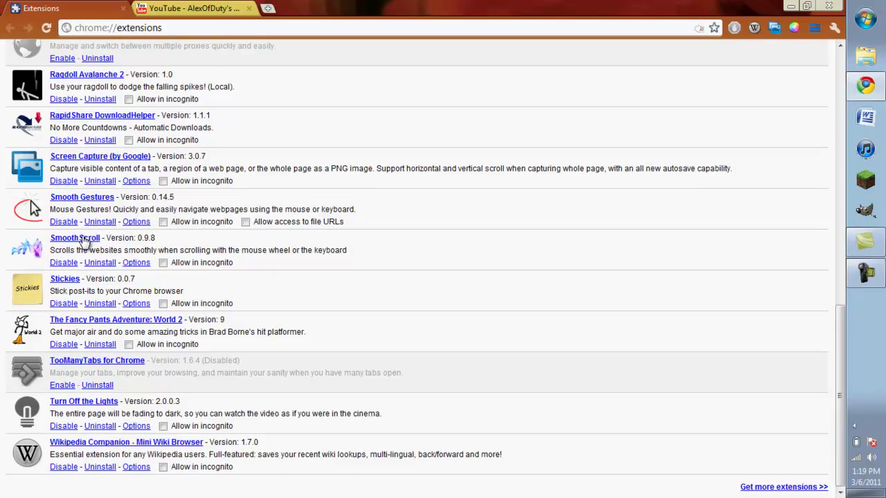
key("ctrl+t")
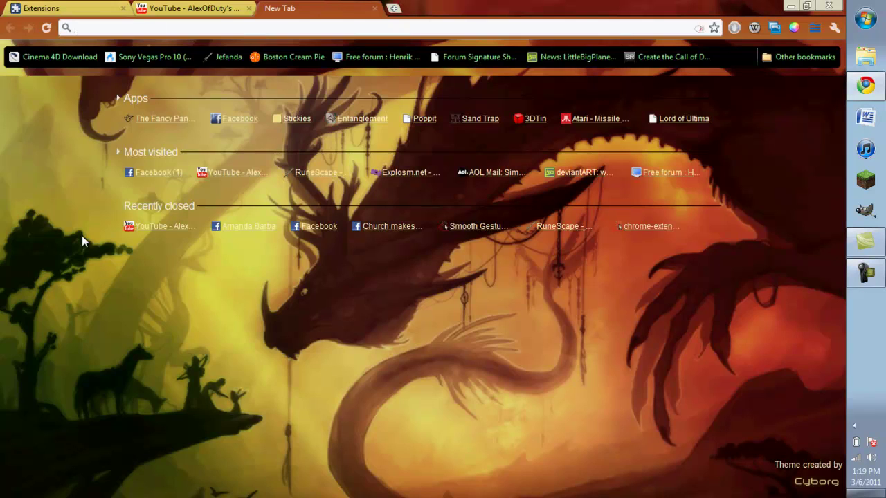
type("facebook.com")
key("Return")
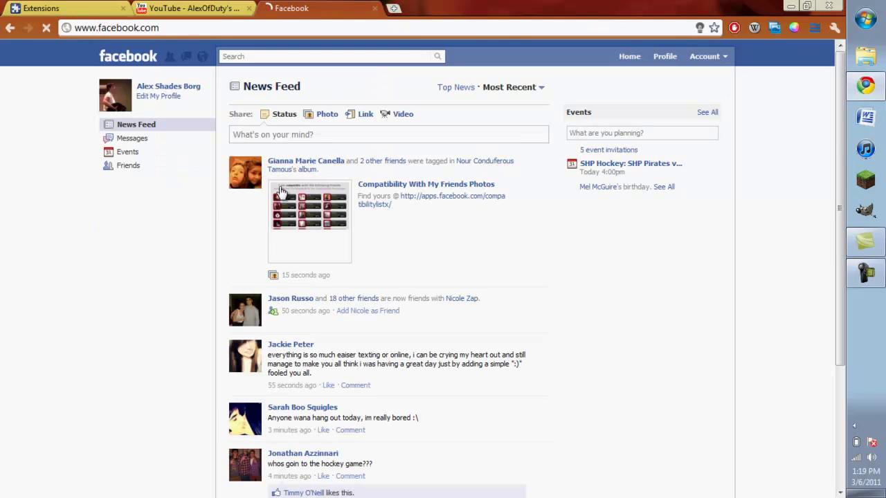
scroll(280, 193, "down", 1)
scroll(280, 192, "down", 3)
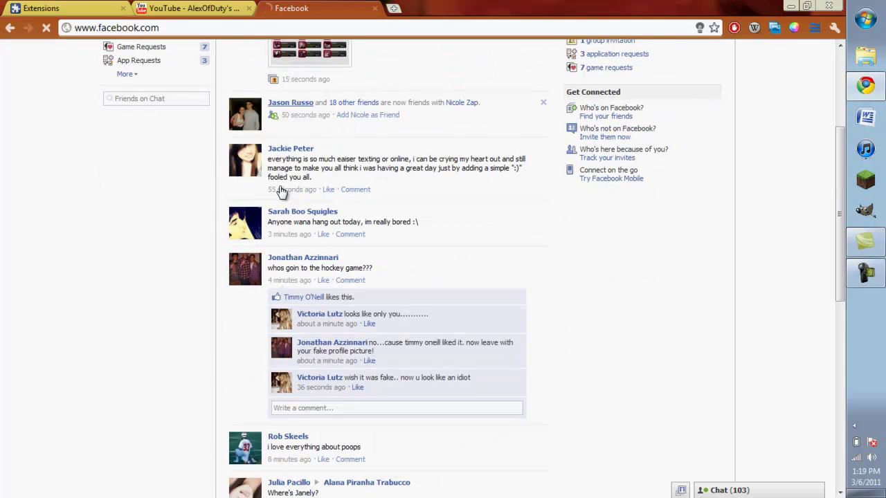
scroll(446, 202, "down", 4)
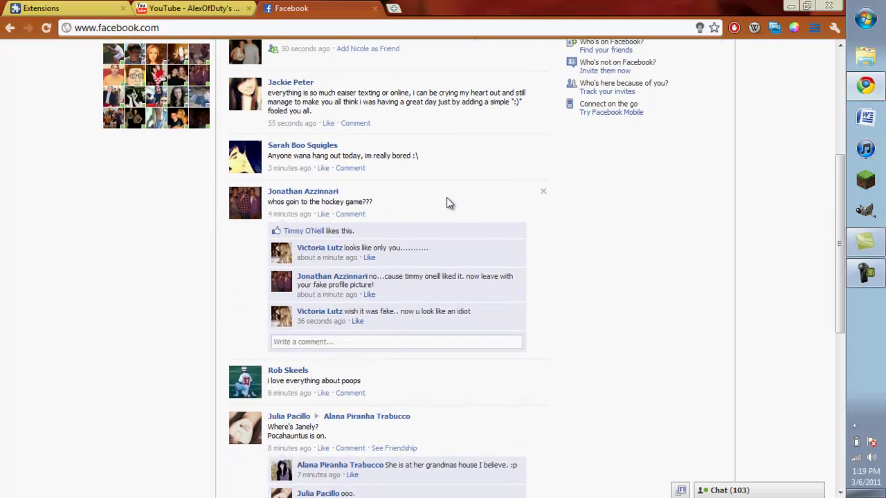
scroll(446, 203, "up", 1)
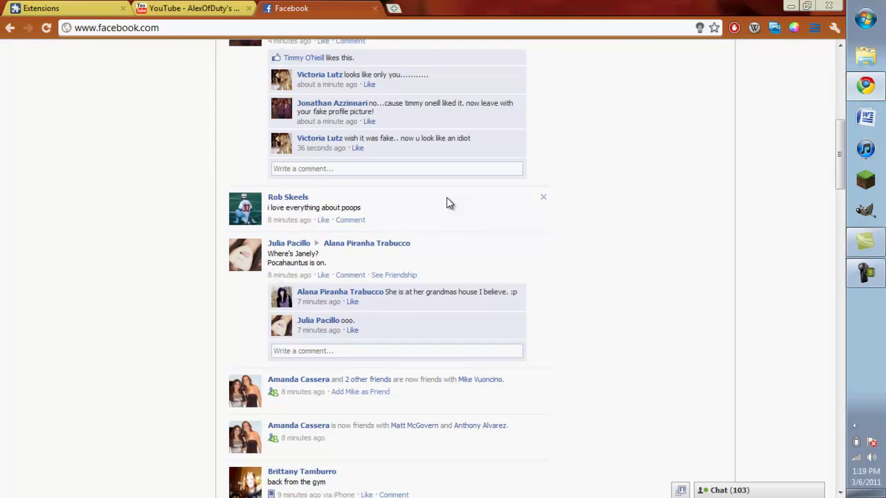
scroll(446, 203, "down", 1)
scroll(446, 197, "down", 14)
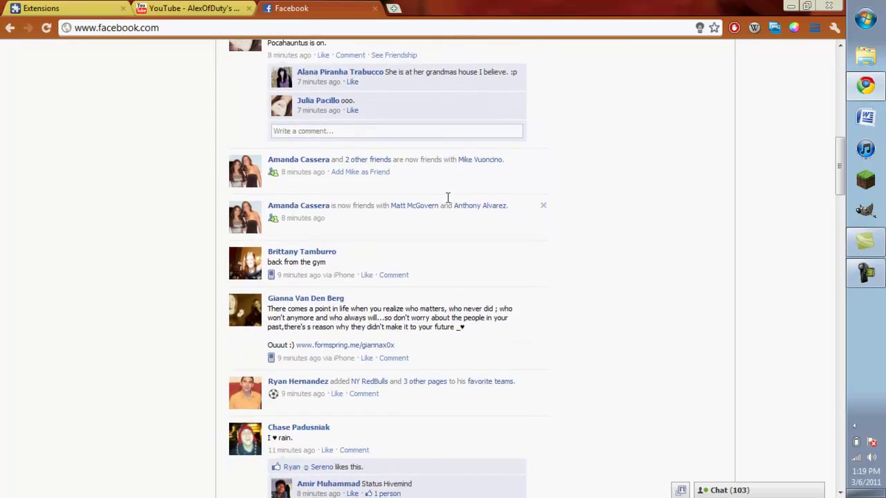
scroll(447, 202, "down", 8)
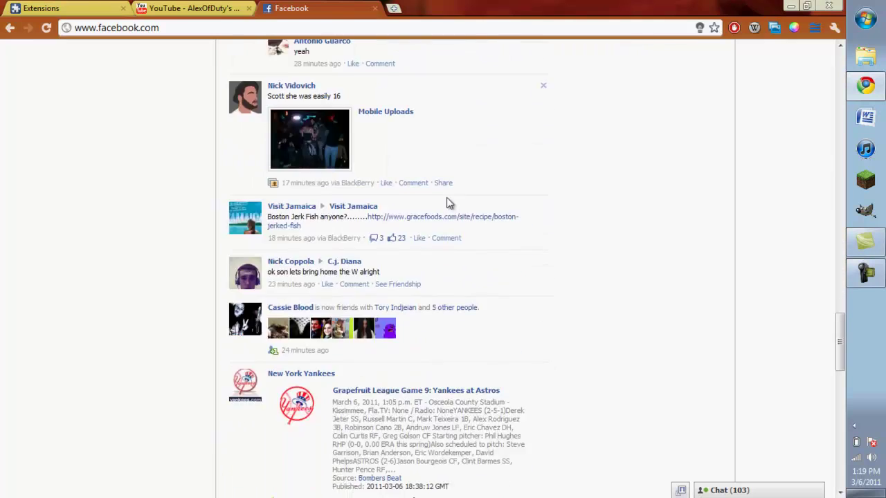
scroll(446, 203, "up", 2)
scroll(446, 202, "down", 2)
scroll(446, 203, "down", 1)
key("ctrl+w")
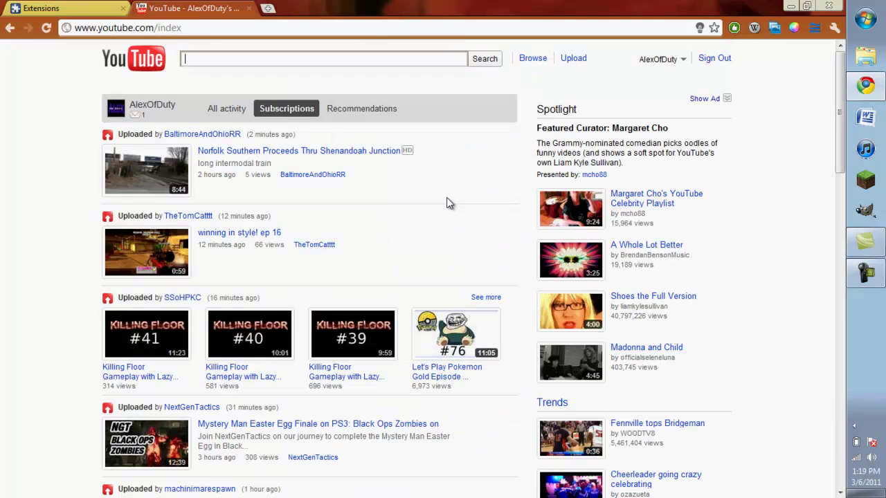
key("ctrl+Tab")
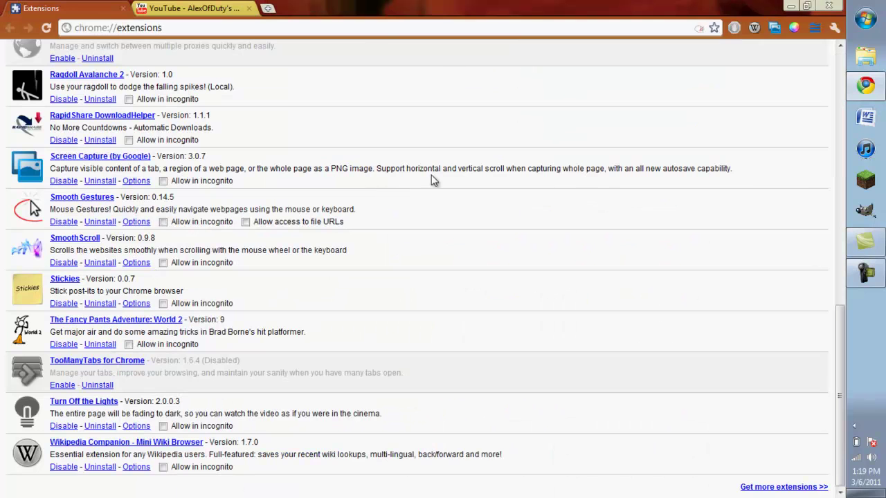
scroll(431, 179, "up", 1)
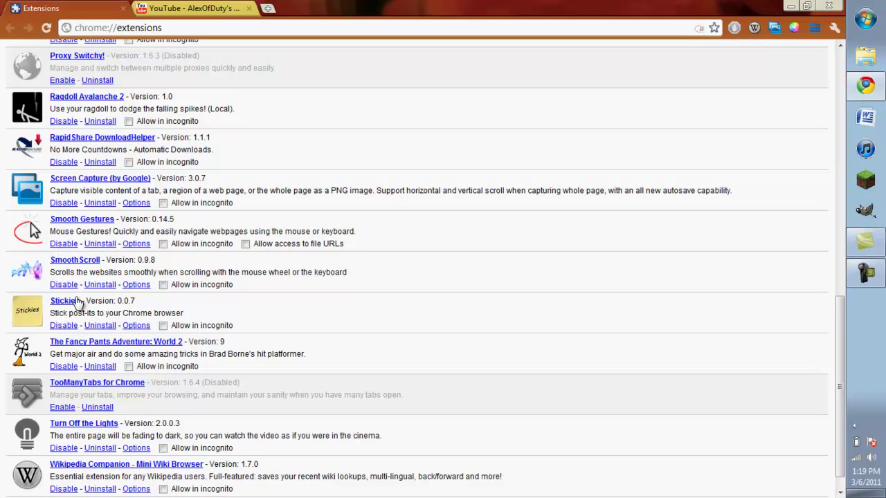
scroll(314, 222, "up", 3)
scroll(315, 222, "up", 3)
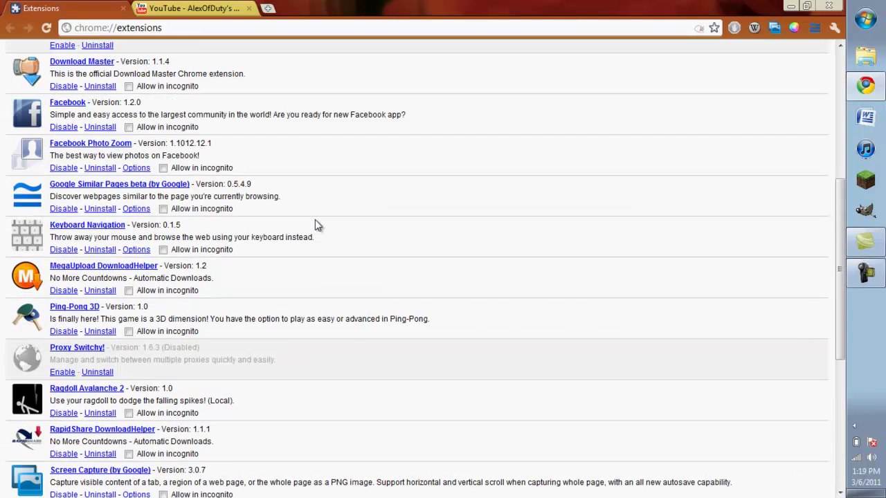
scroll(315, 222, "down", 4)
scroll(315, 224, "down", 3)
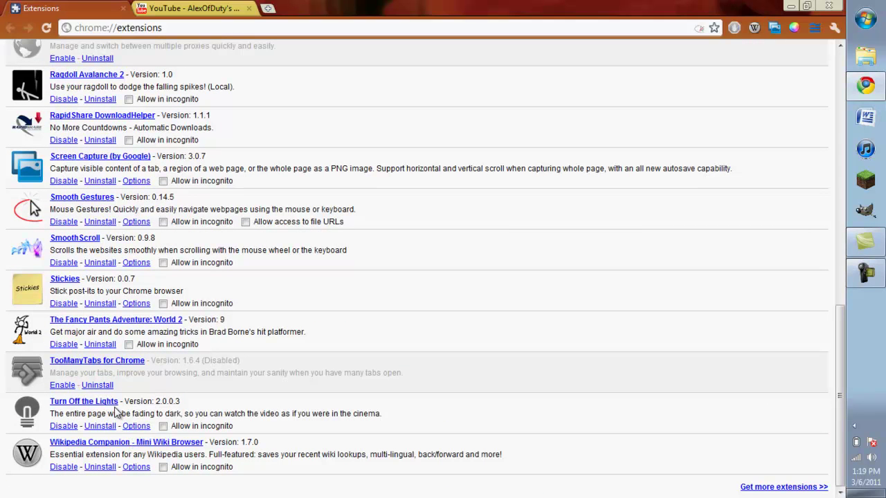
scroll(260, 340, "up", 3)
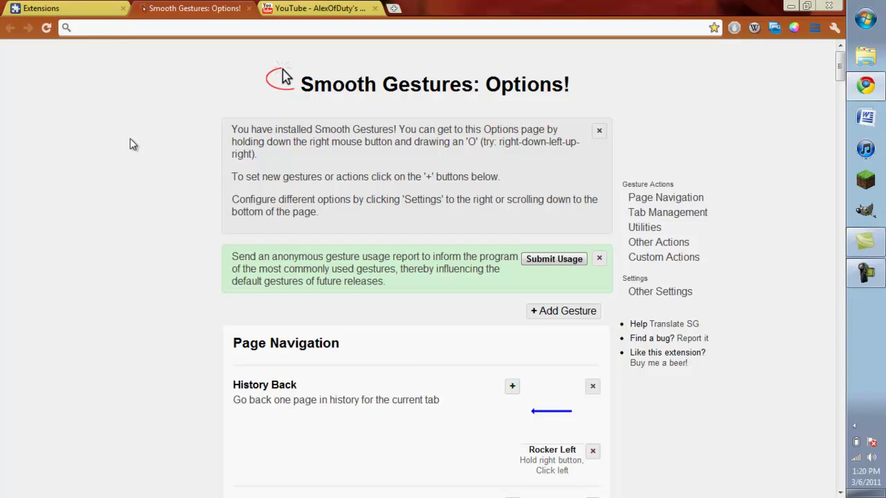
mouse_move(129, 138)
left_mouse_down()
mouse_move(118, 141)
mouse_move(111, 203)
mouse_move(150, 240)
left_mouse_up()
scroll(146, 237, "down", 4)
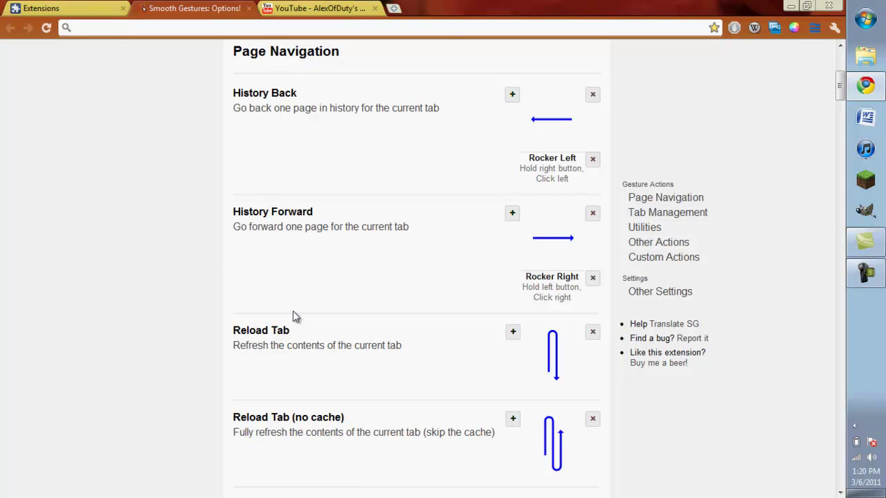
scroll(293, 316, "down", 2)
scroll(292, 316, "down", 16)
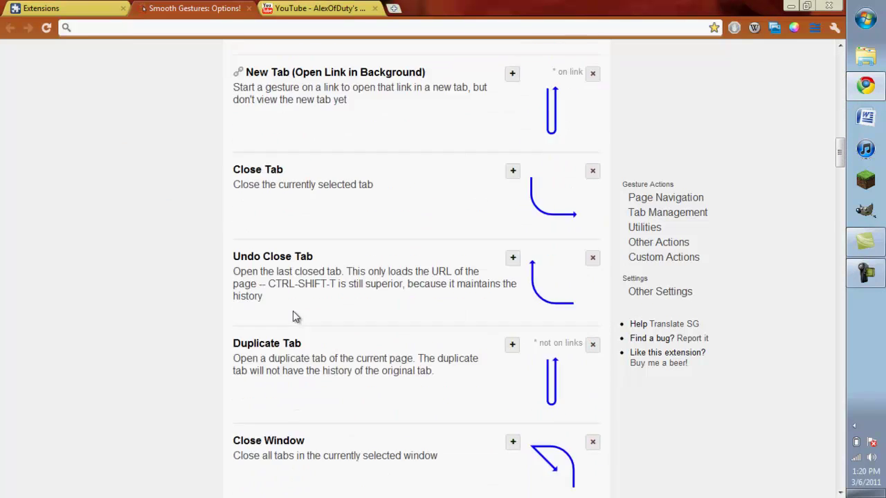
scroll(293, 311, "down", 15)
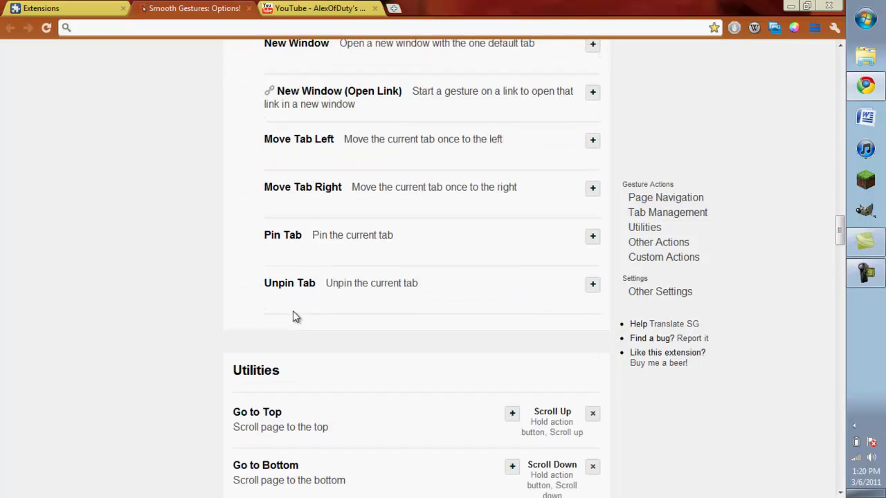
scroll(293, 311, "down", 11)
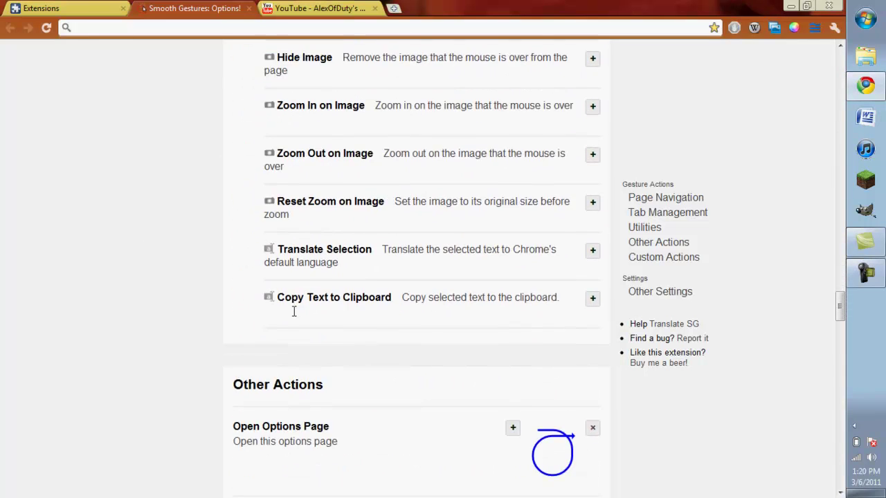
scroll(292, 312, "down", 6)
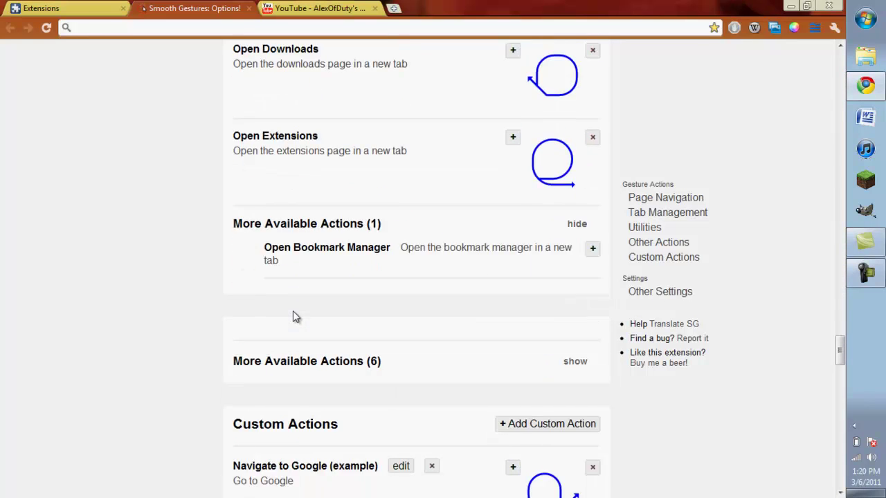
scroll(293, 311, "down", 3)
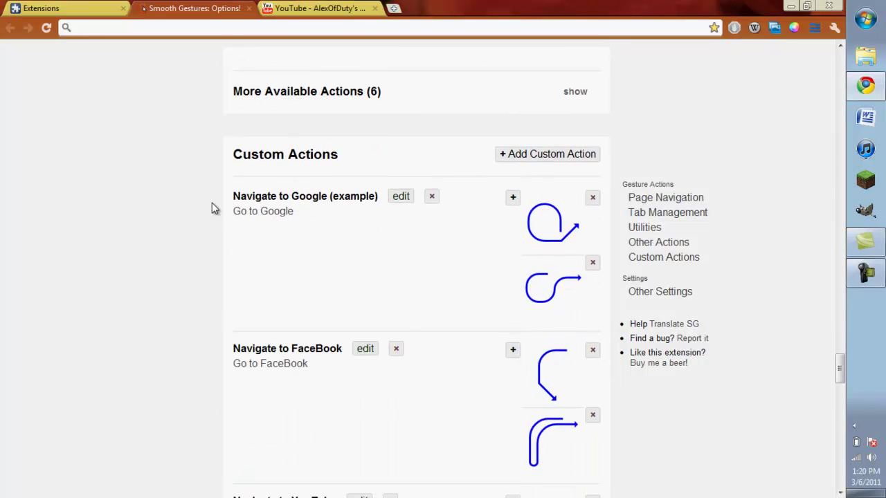
mouse_move(583, 352)
left_mouse_down()
mouse_move(536, 350)
mouse_move(599, 453)
mouse_move(555, 309)
left_mouse_up()
mouse_move(190, 154)
left_mouse_down()
mouse_move(145, 311)
mouse_move(153, 311)
left_mouse_up()
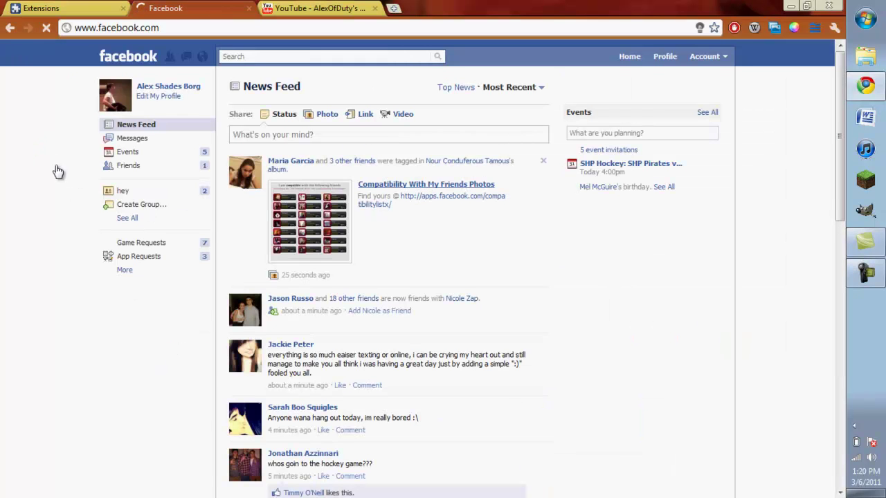
scroll(173, 311, "down", 8)
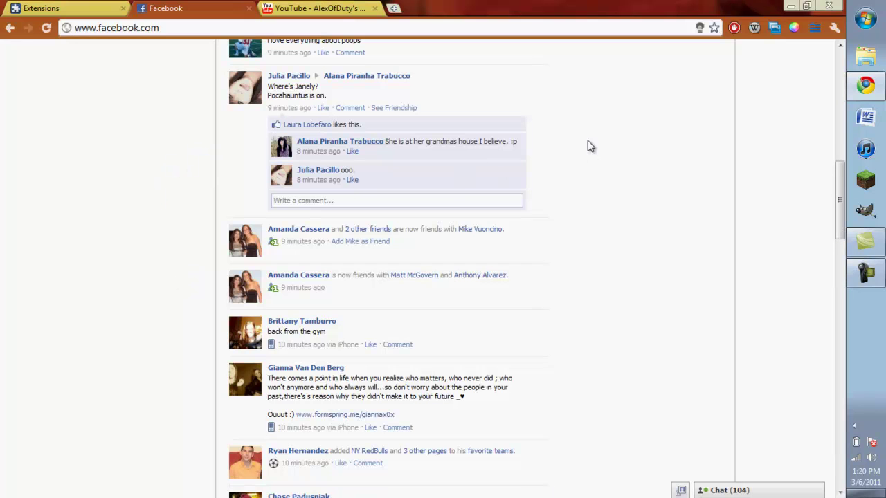
mouse_move(591, 104)
left_mouse_down()
mouse_move(502, 225)
mouse_move(390, 261)
left_mouse_up()
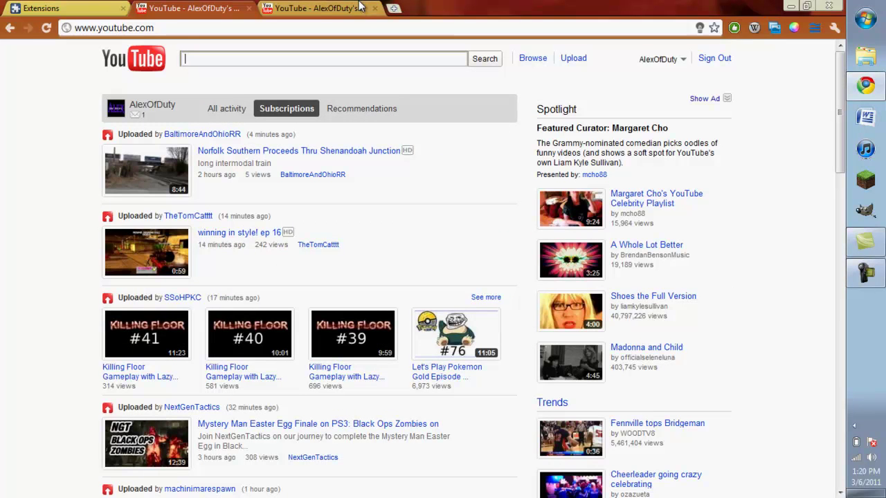
Step: Close the gesture-opened tab and load Facebook in the YouTube tab with a mouse gesture
key("ctrl+w")
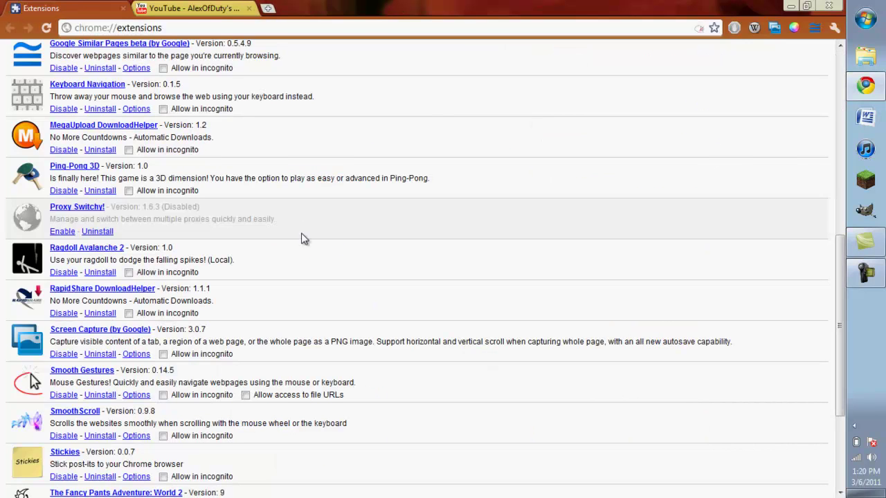
scroll(302, 239, "up", 4)
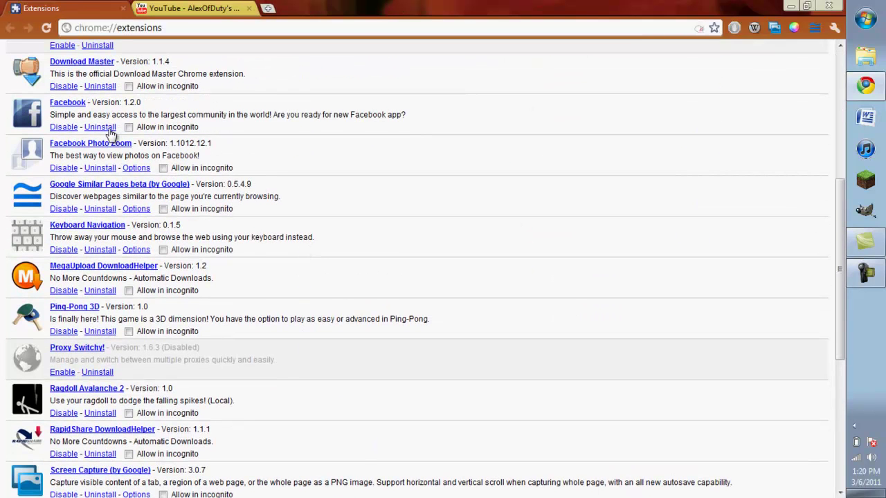
key("ctrl+Tab")
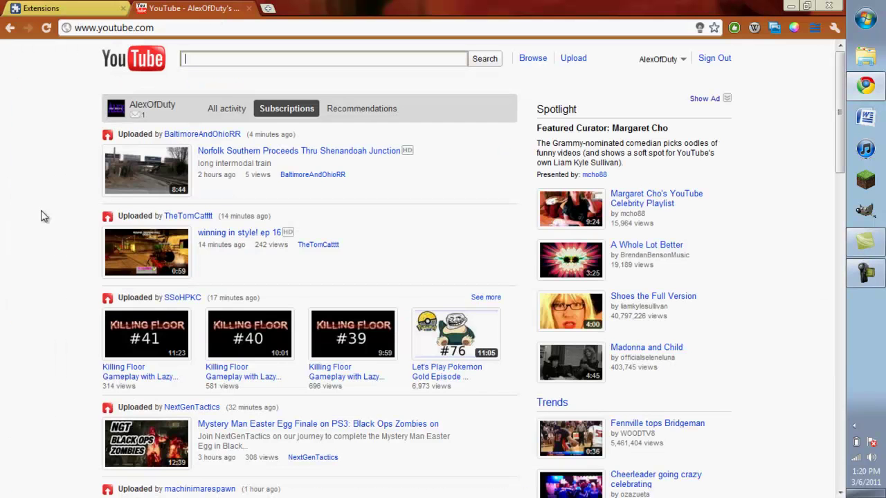
left_click_drag(83, 174, 75, 336)
left_click_drag(79, 182, 45, 260)
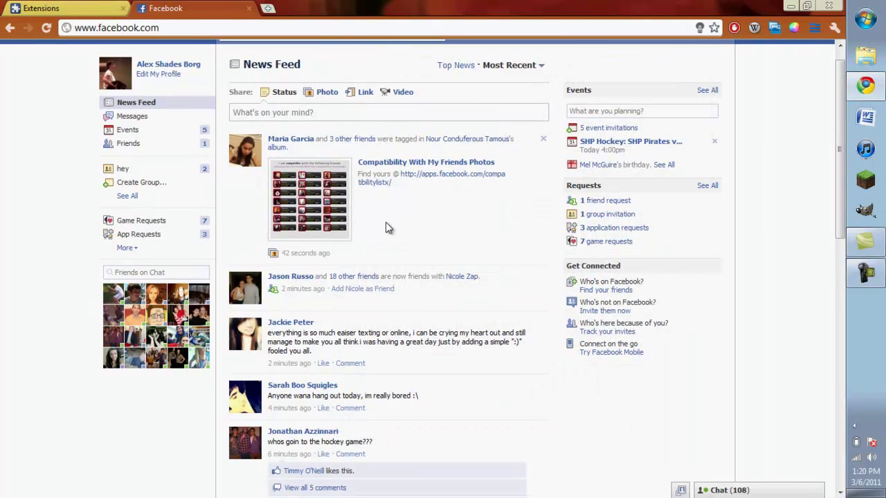
Step: Enlarge the compatibility photo, then scroll the News Feed previewing photos with Photo Zoom
left_click(303, 215)
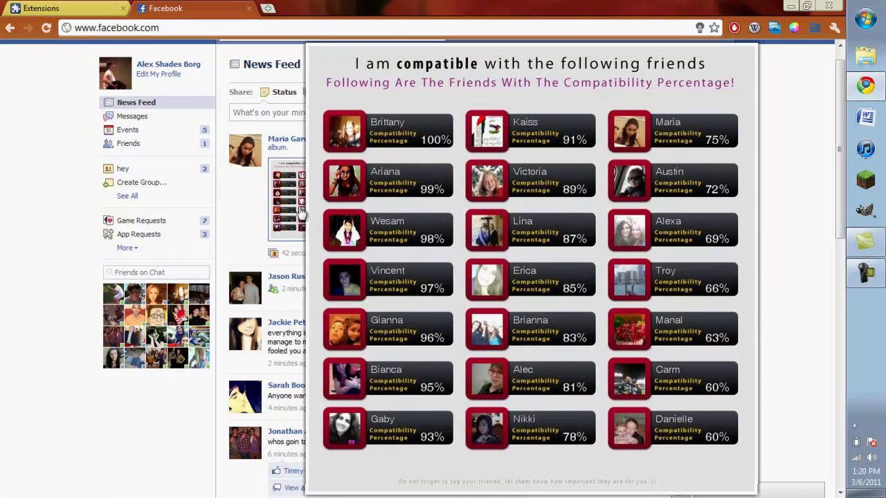
key("Escape")
scroll(409, 242, "down", 1)
mouse_move(249, 252)
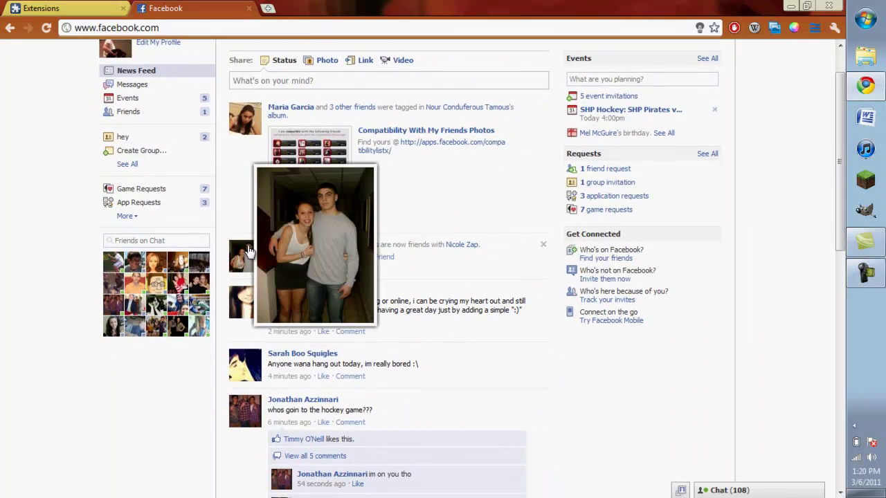
mouse_move(248, 411)
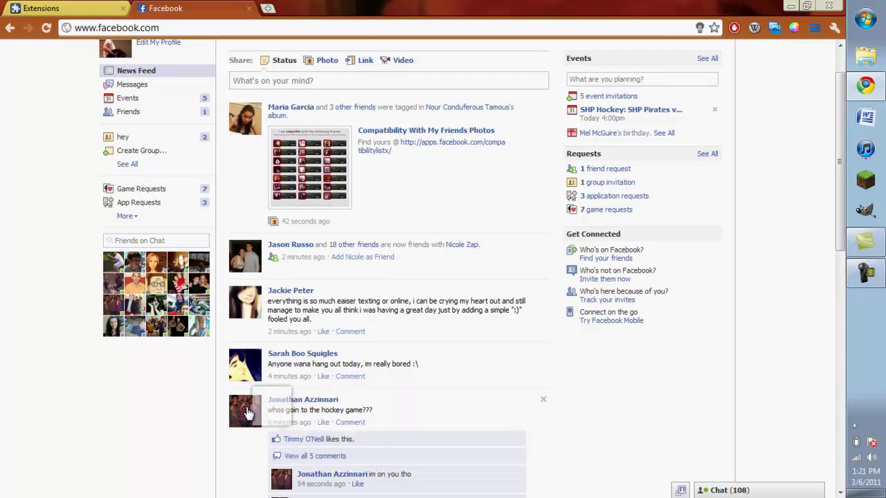
scroll(419, 262, "down", 10)
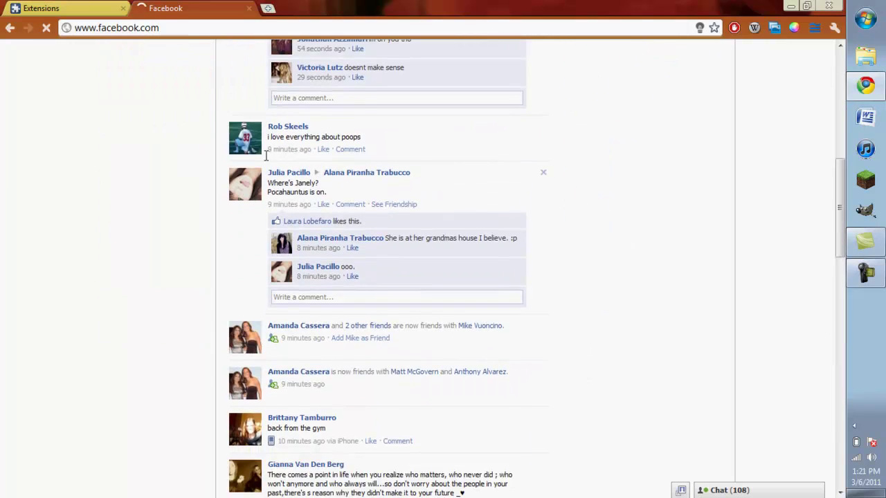
mouse_move(249, 153)
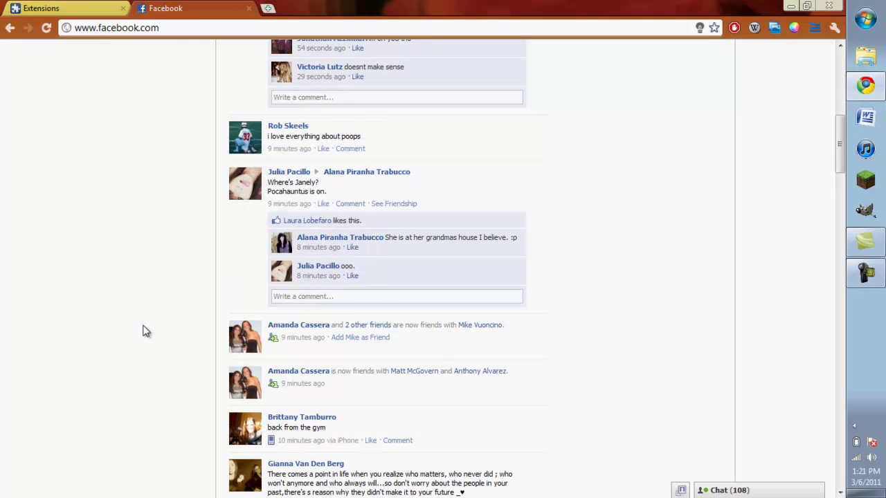
scroll(142, 332, "up", 10)
Step: Open your Facebook profile and preview Wall and Family friend photos enlarged with Photo Zoom
left_click(660, 56)
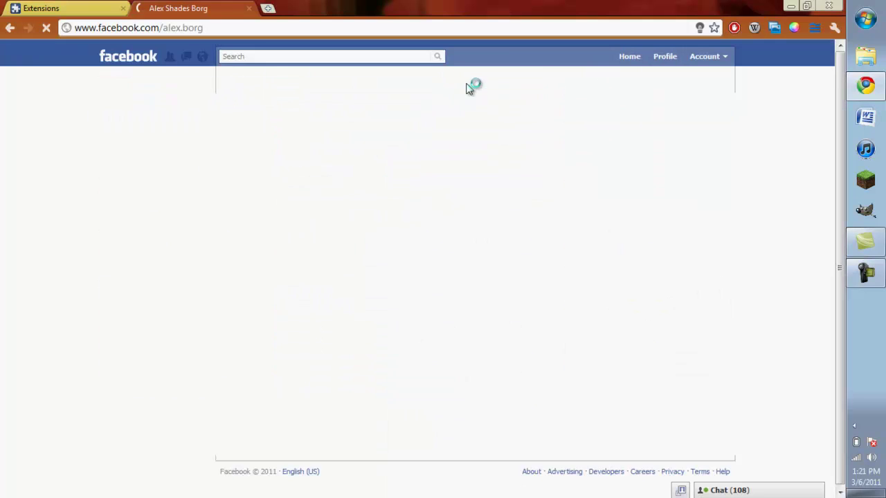
scroll(467, 87, "down", 4)
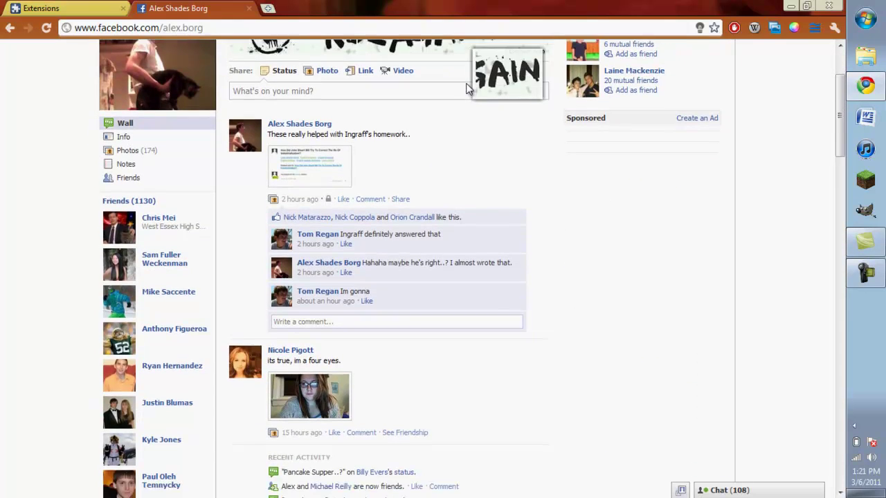
scroll(450, 270, "down", 10)
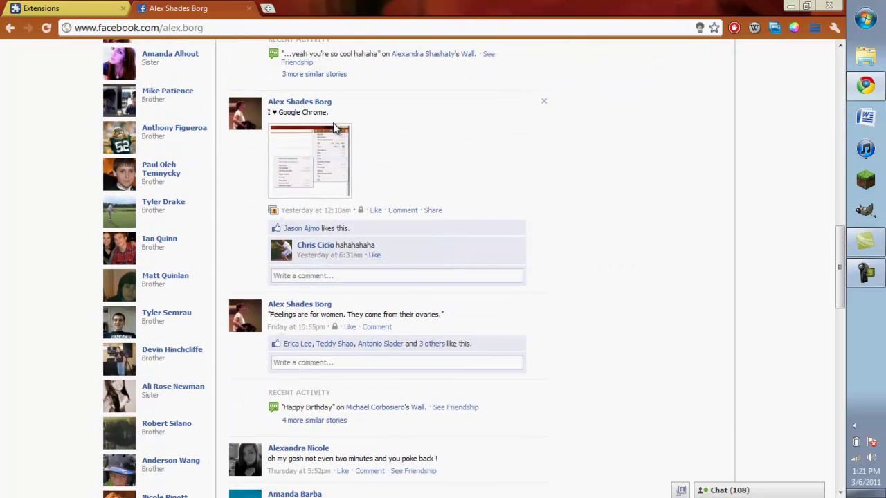
mouse_move(327, 145)
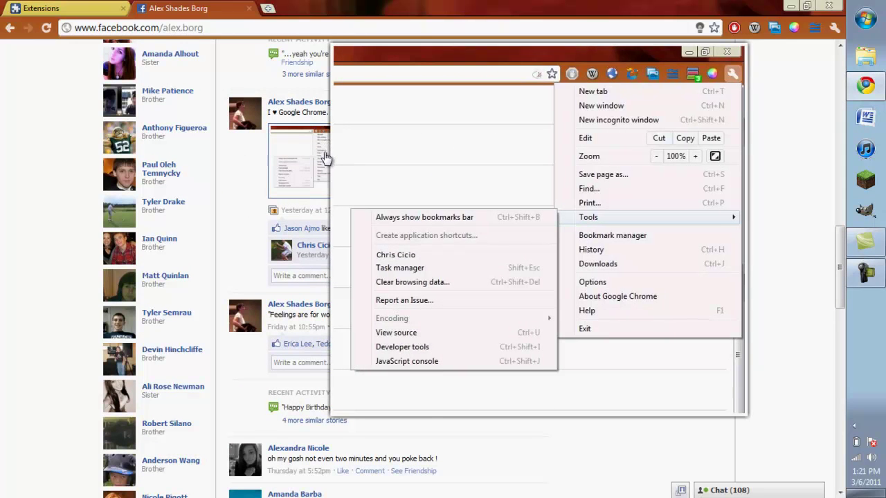
mouse_move(127, 102)
mouse_move(124, 250)
mouse_move(121, 407)
scroll(61, 360, "up", 4)
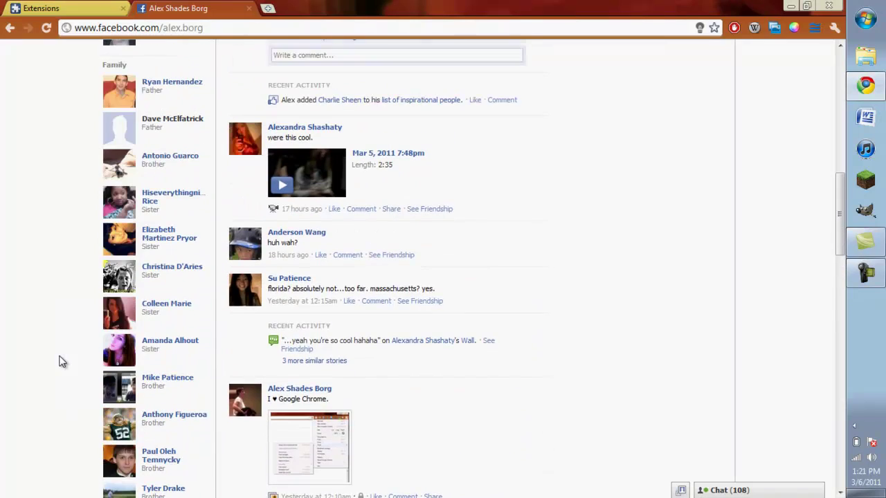
Step: Close the Facebook profile tab
left_click(248, 12)
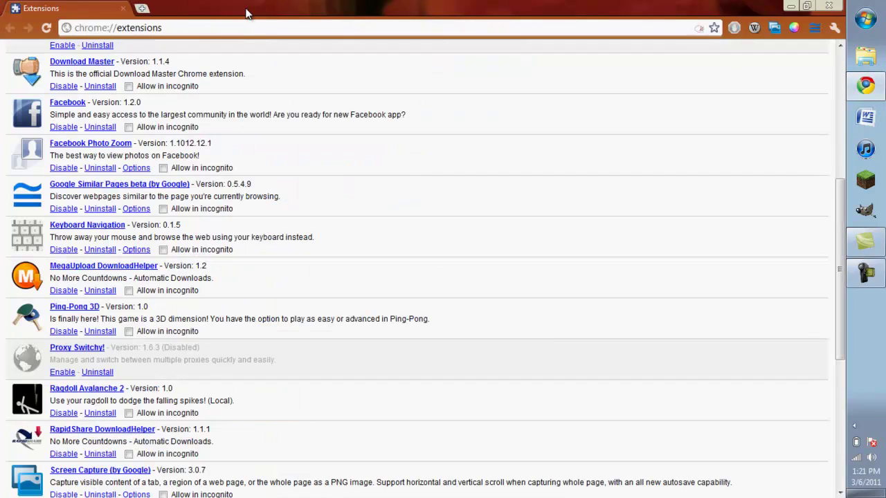
scroll(127, 236, "down", 4)
scroll(127, 234, "up", 8)
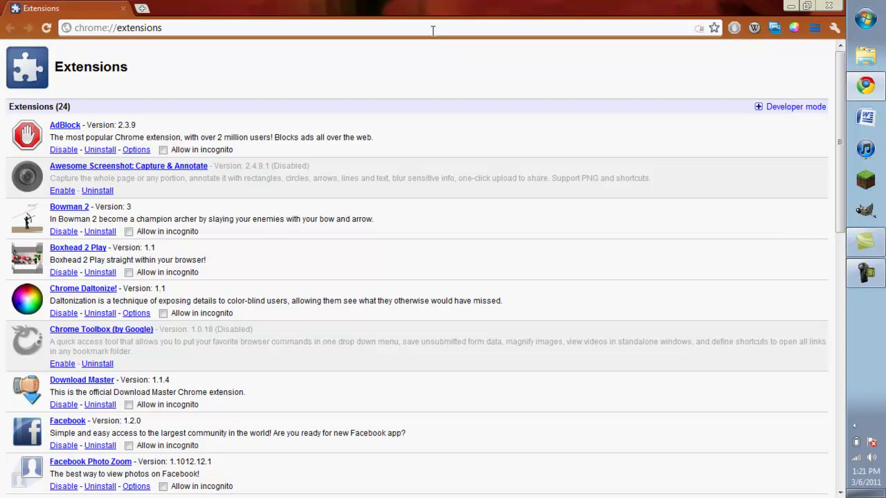
Step: Search the web for 'google chrome extentions' and open the official Chrome Extensions gallery
key("ctrl+t")
type("goo")
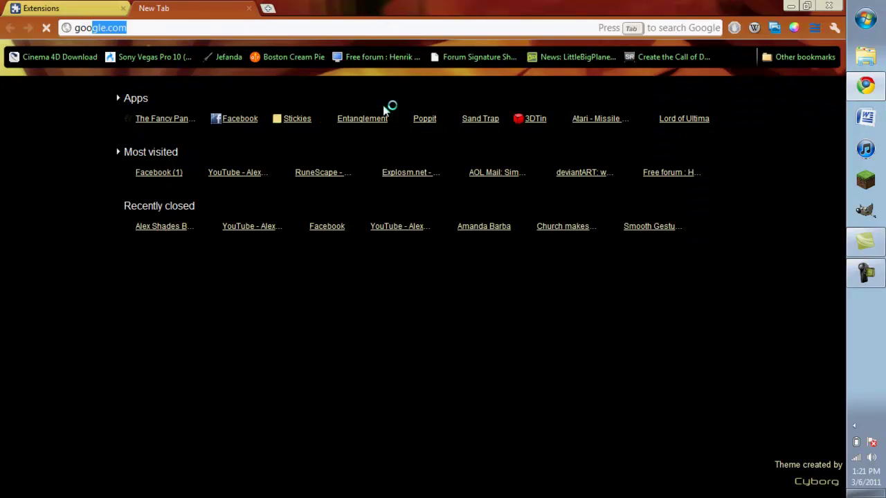
type("gle chrome extentions")
key("Return")
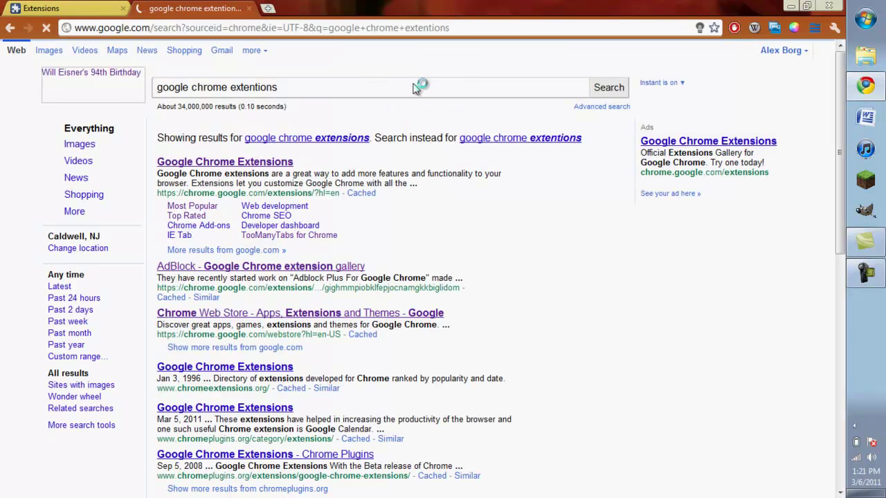
left_click(267, 162)
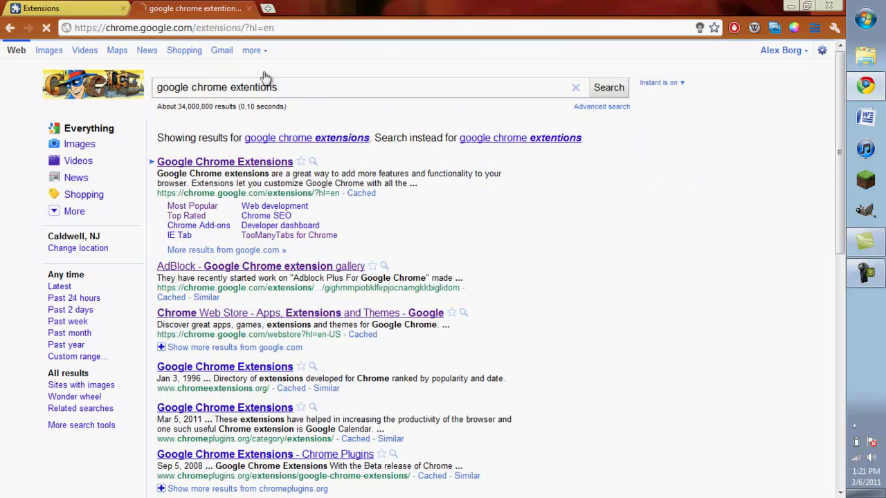
scroll(348, 138, "down", 1)
scroll(348, 142, "down", 3)
scroll(350, 142, "down", 1)
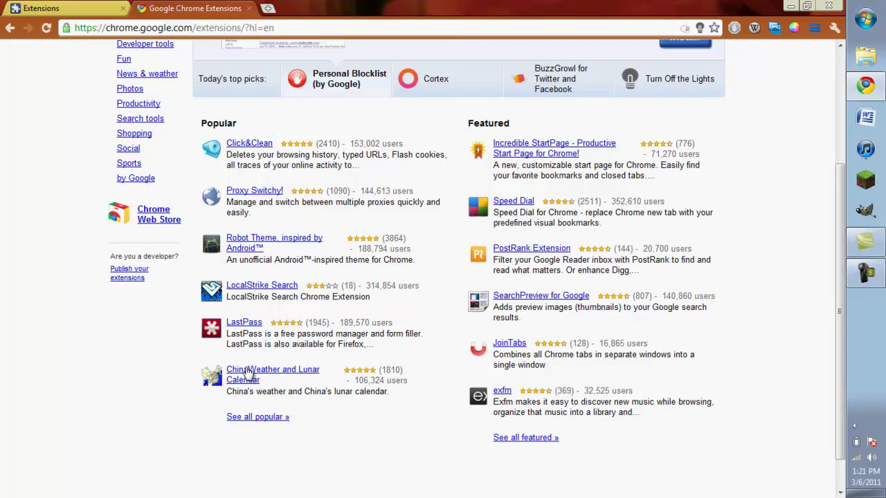
scroll(247, 372, "up", 3)
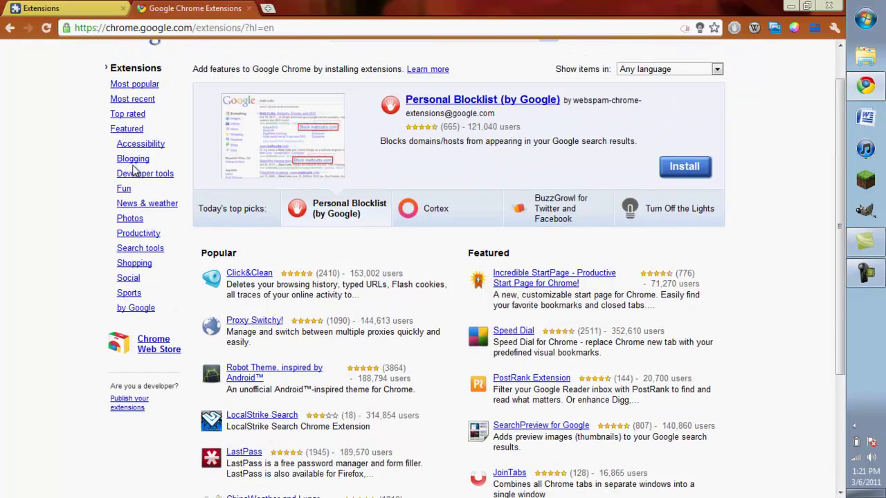
Step: From the Accessibility category, install Type-ahead-find and dismiss the installed notice
left_click(148, 144)
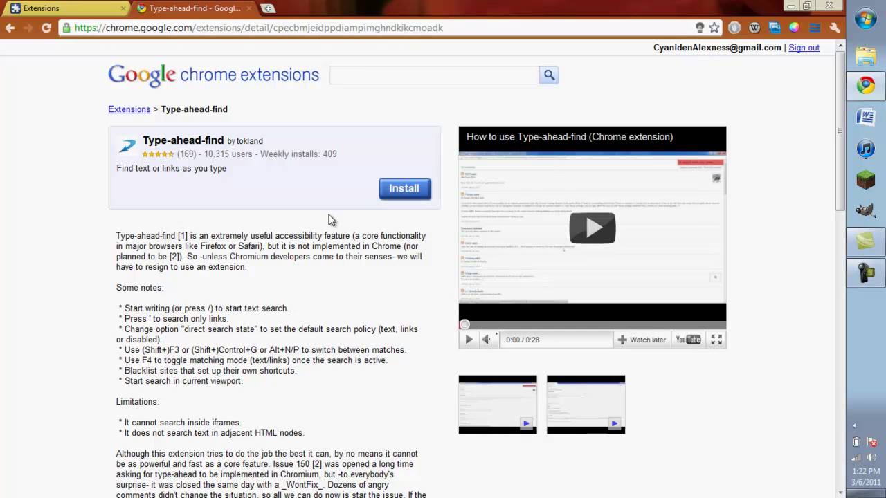
left_click(413, 195)
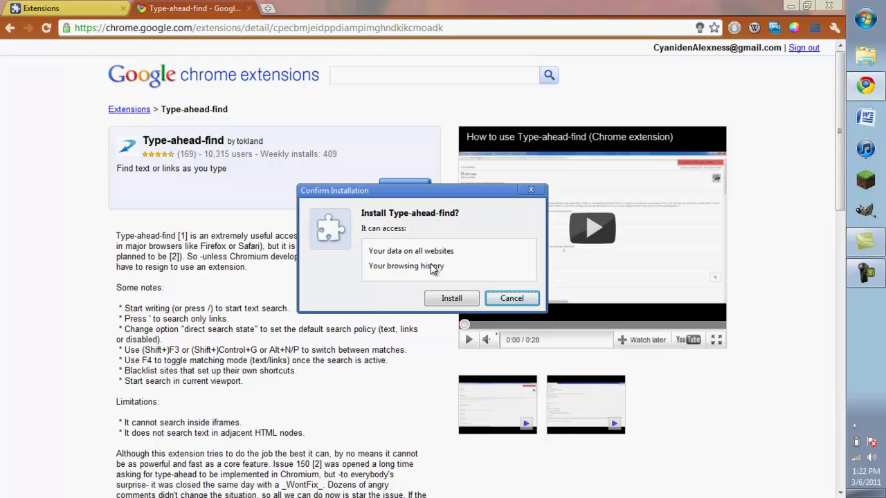
left_click(450, 300)
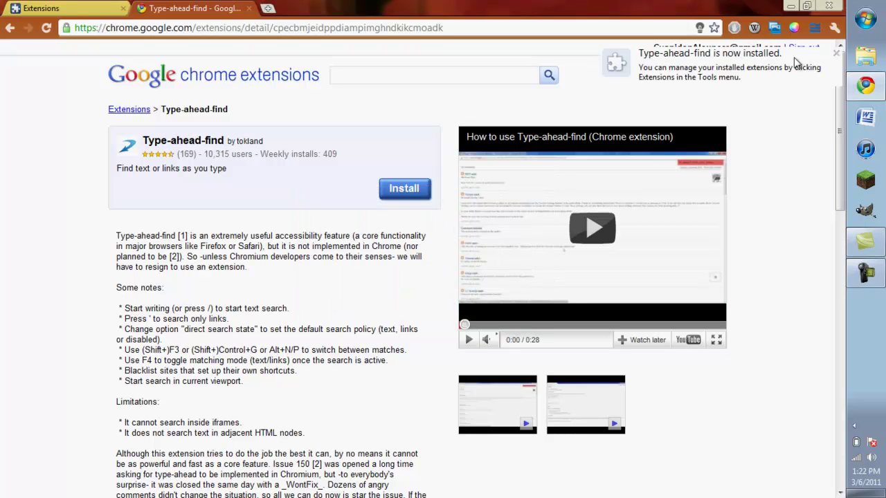
left_click(835, 54)
Step: Open Chrome's Extensions page from the wrench menu's Tools submenu
left_click(834, 28)
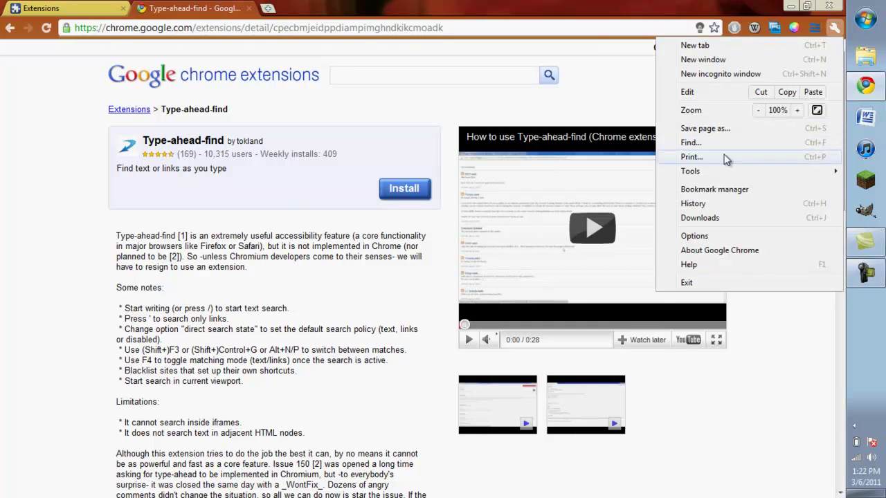
mouse_move(708, 170)
left_click(563, 211)
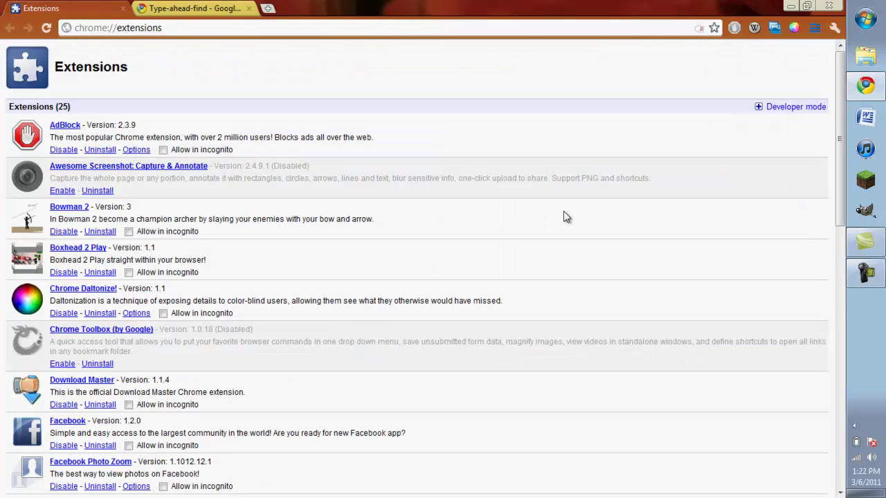
scroll(148, 180, "down", 6)
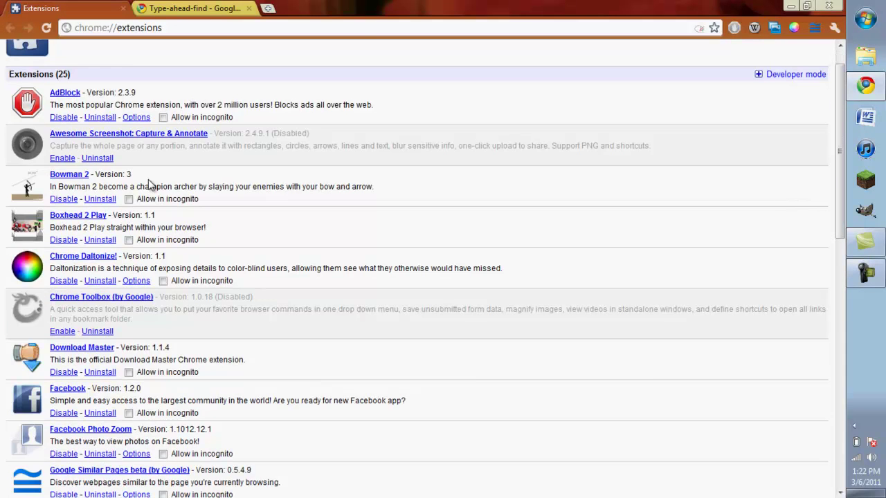
scroll(148, 179, "down", 4)
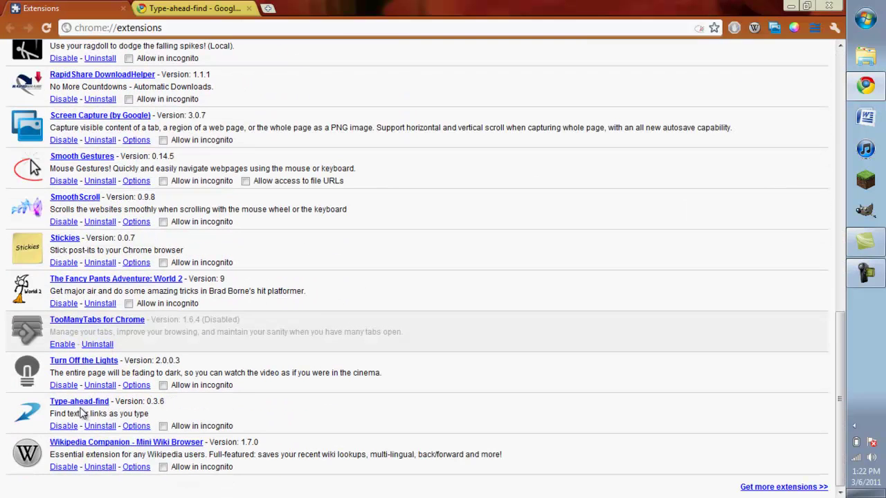
Step: Open Type-ahead-find's options, leaving Direct search state set to Text
left_click(136, 426)
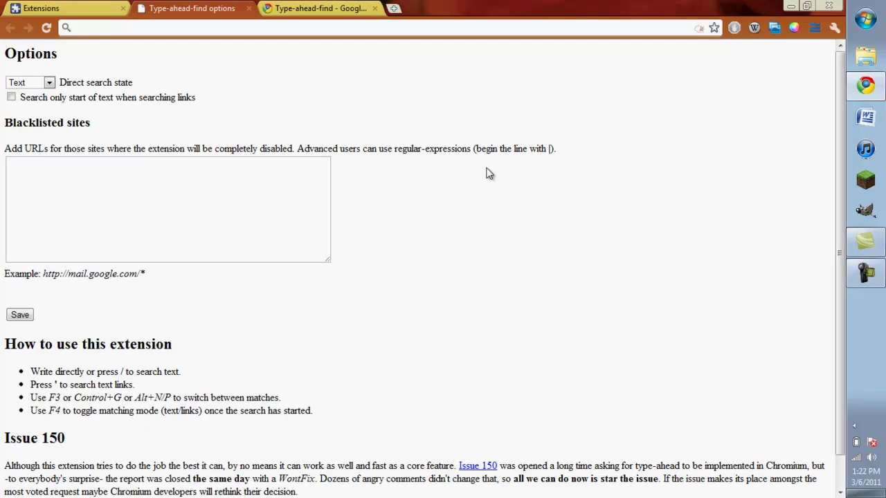
left_click(49, 87)
left_click(115, 74)
scroll(134, 162, "down", 1)
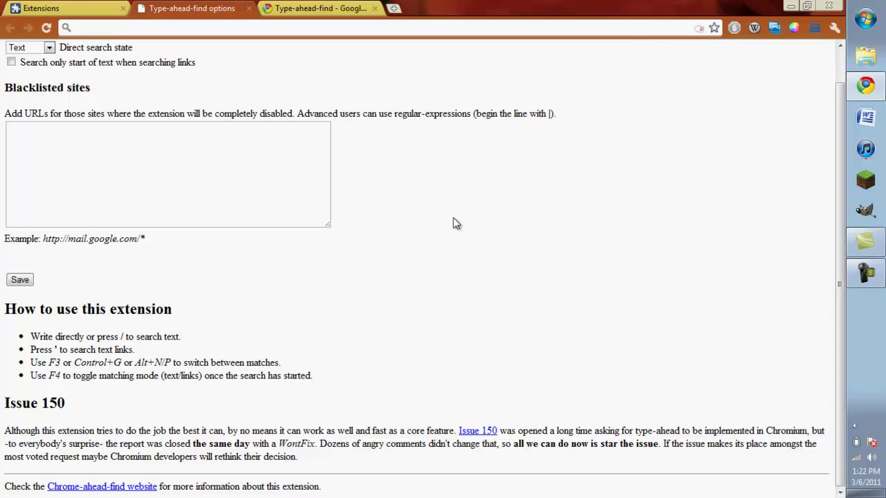
scroll(456, 223, "up", 1)
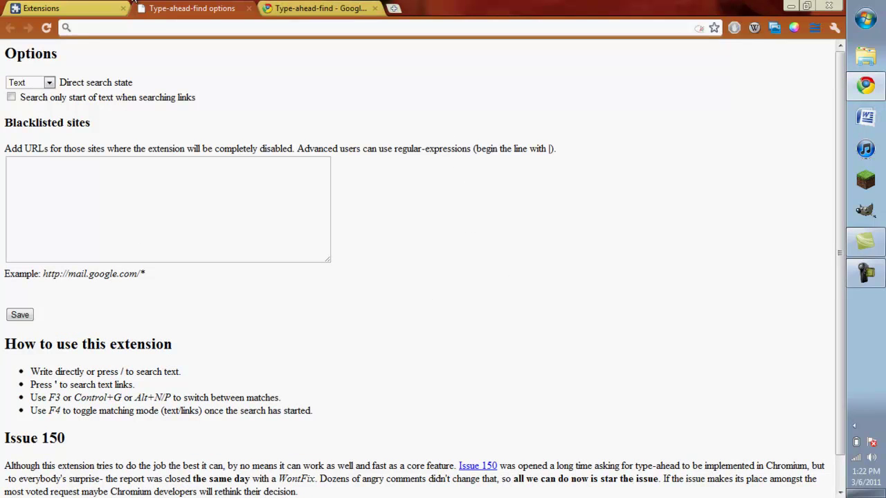
Step: Close the Type-ahead-find options tab and disable the extension on the Extensions page
left_click(96, 10)
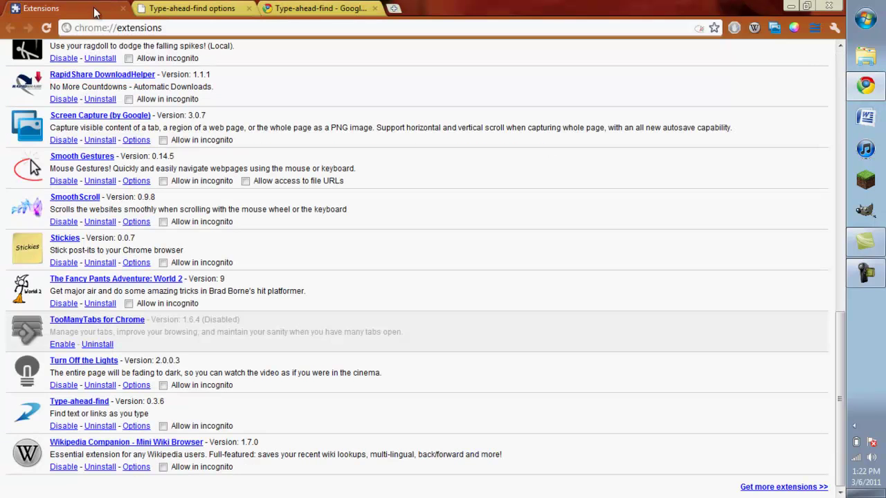
left_click(75, 426)
left_click(75, 426)
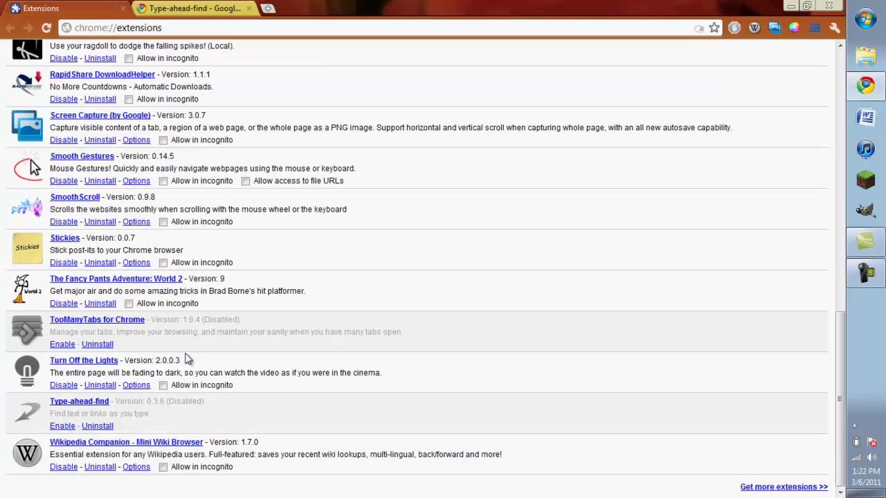
Step: Close the Type-ahead-find gallery tab with Ctrl+W
right_click(512, 263)
left_click(218, 6)
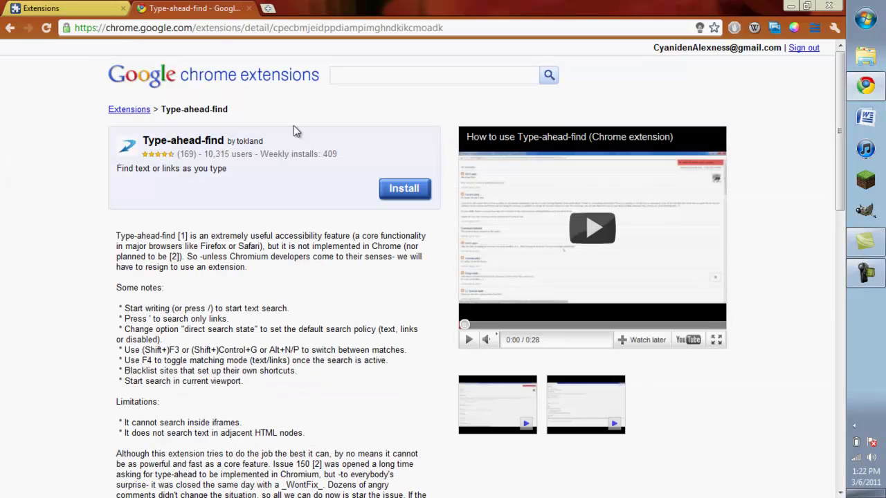
right_click(237, 183)
left_click(124, 203)
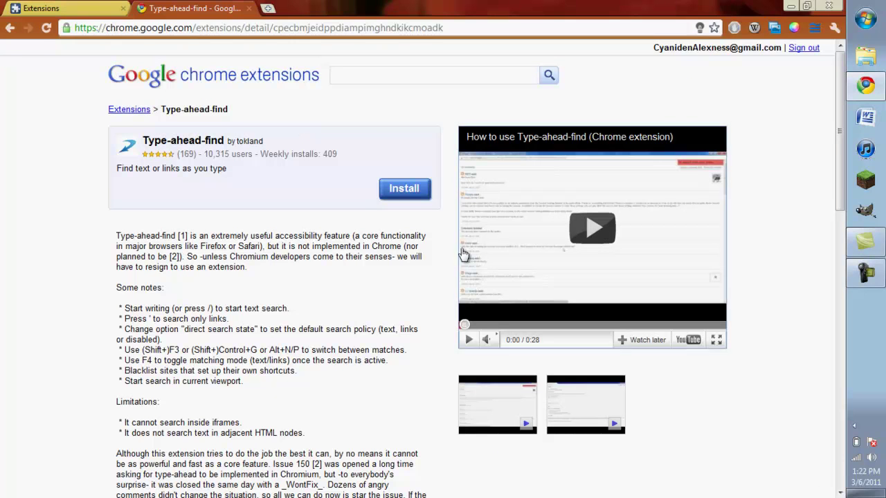
key("ctrl+w")
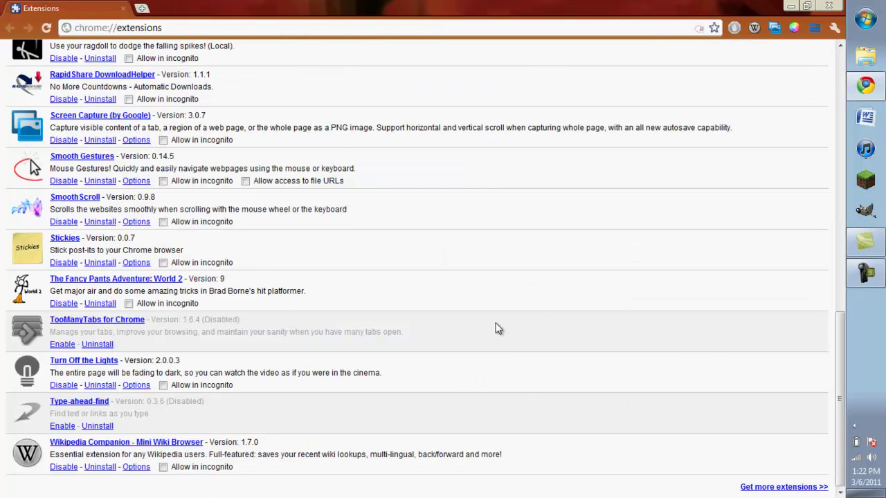